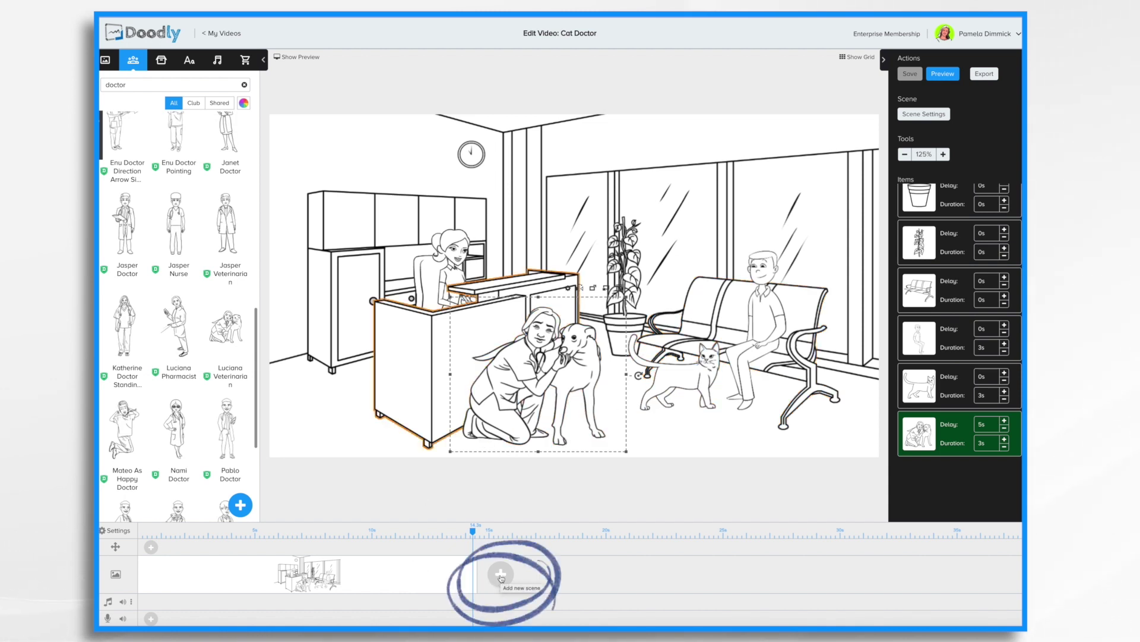
- Add a blank scene with Luciana Pharmacist on it, flipped, enlarged and moved left
click(501, 576)
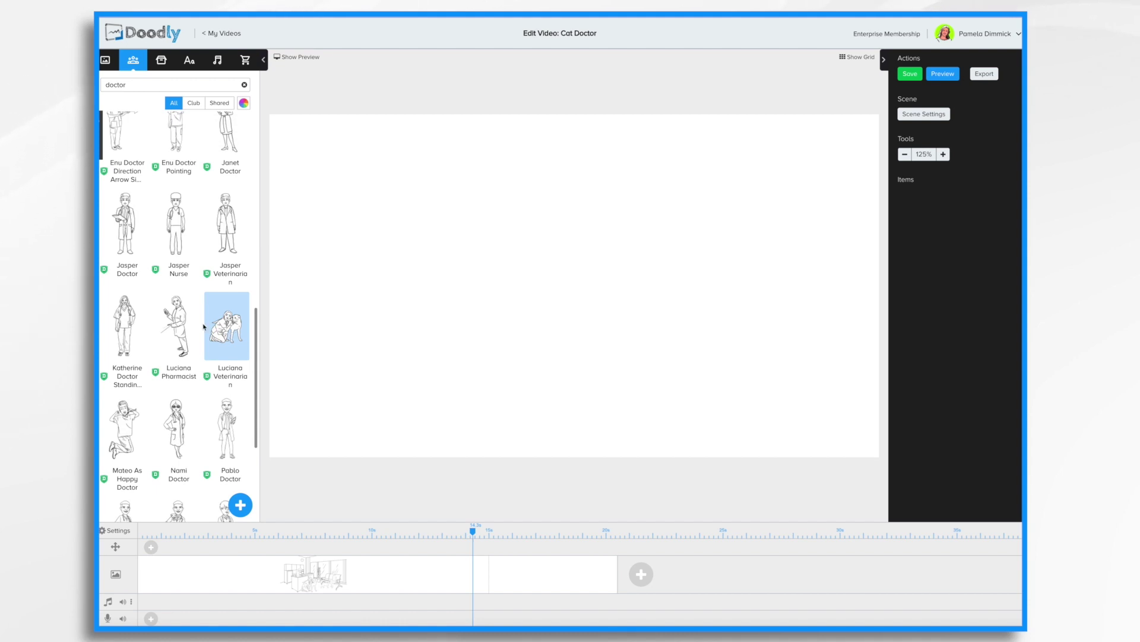
drag(175, 326, 440, 318)
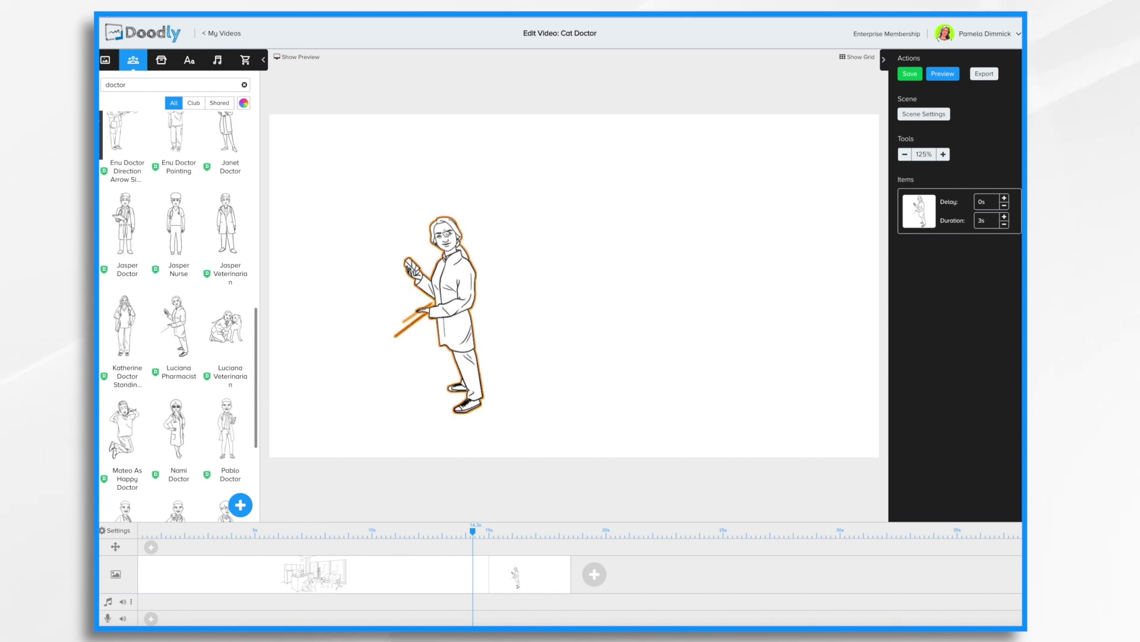
click(447, 216)
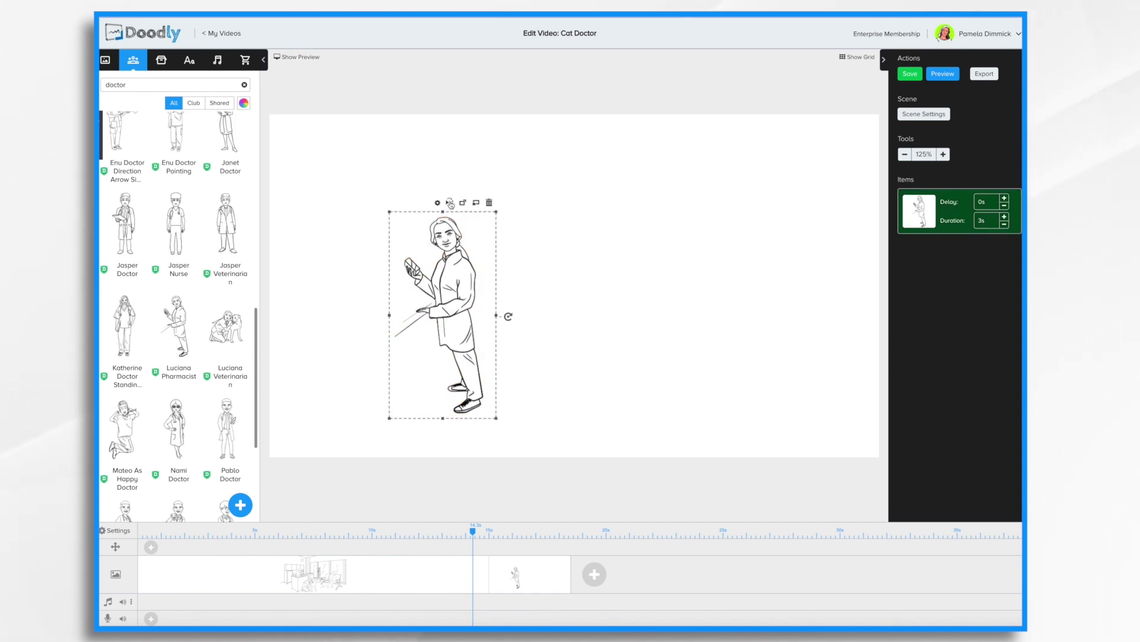
click(450, 203)
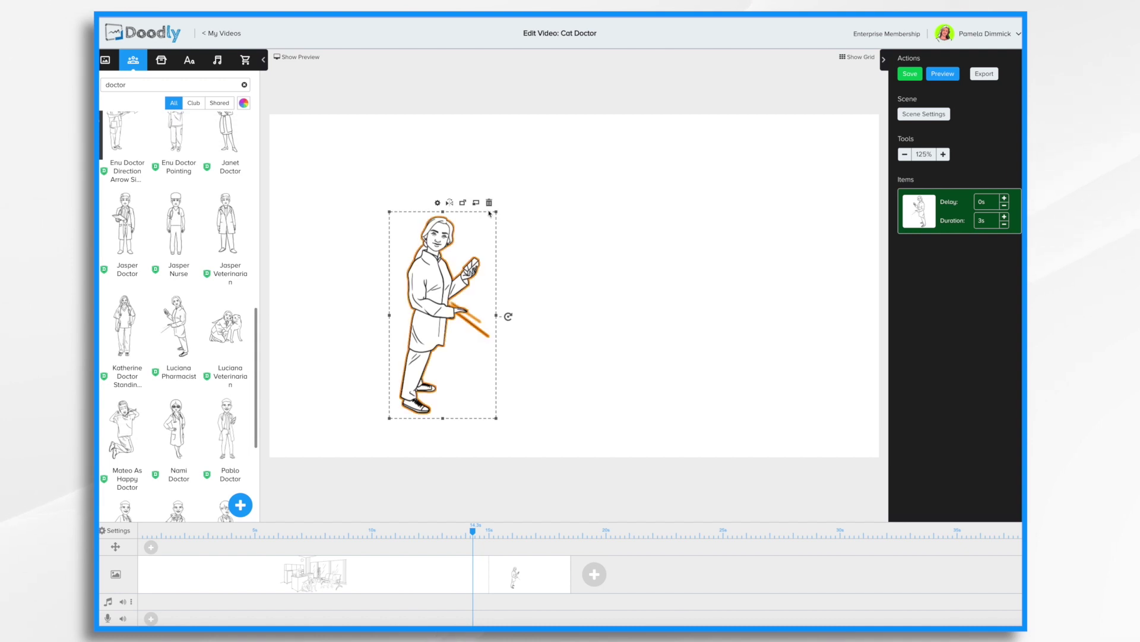
drag(497, 213, 540, 116)
drag(455, 231, 381, 249)
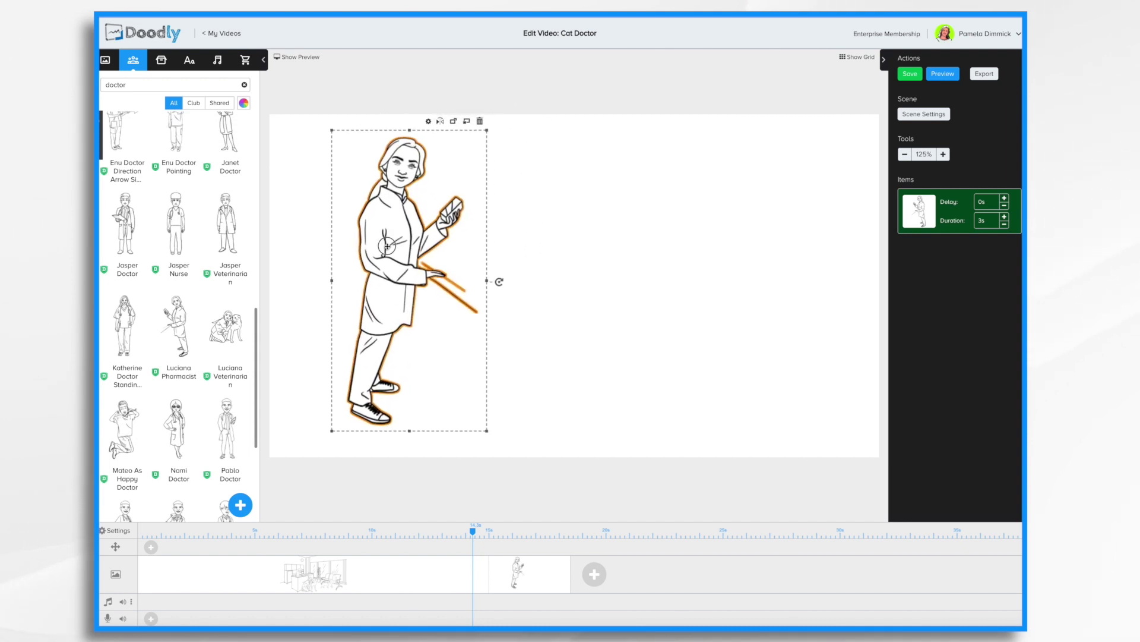
click(575, 293)
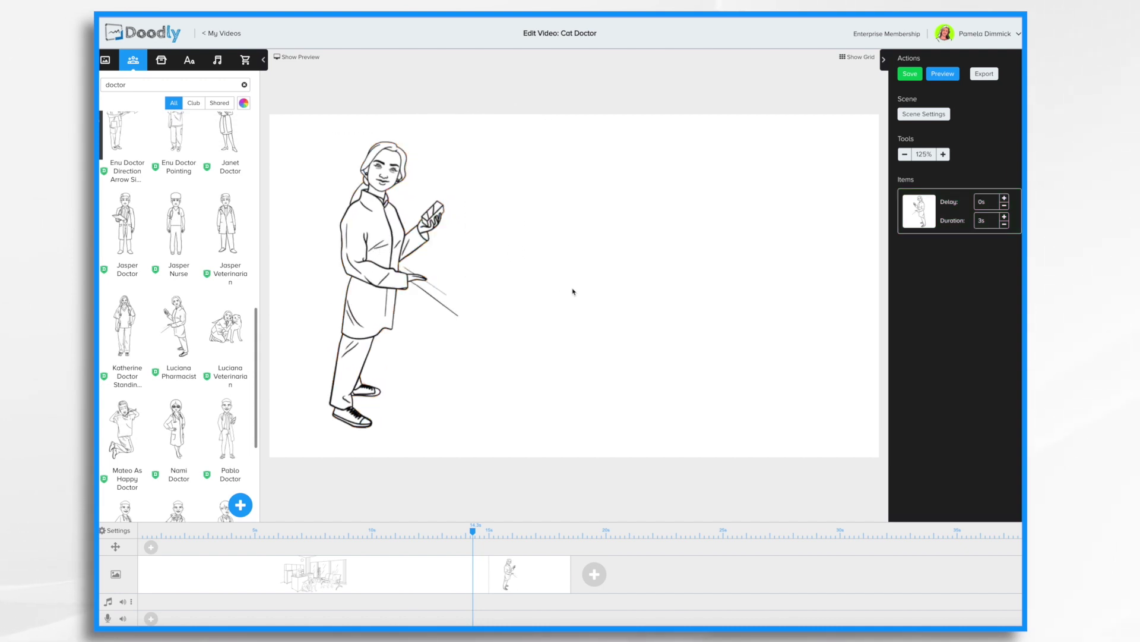
- Add Architects Daughter text lines 'Veterinarian Services' and 'Emergency Care' beside the pharmacist
click(190, 62)
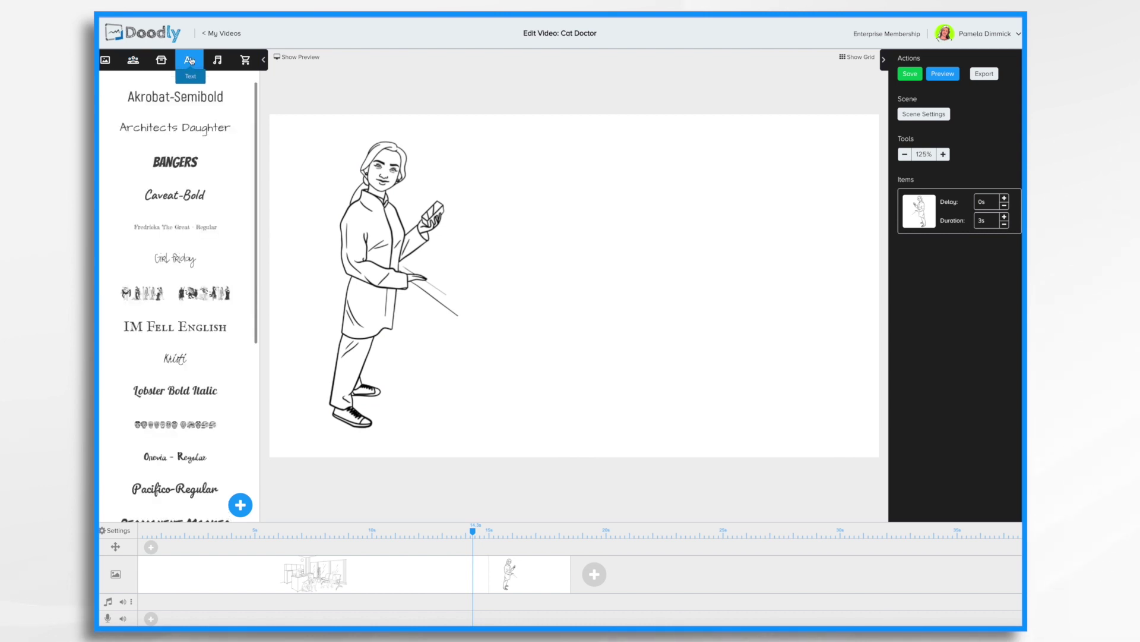
drag(185, 130, 587, 168)
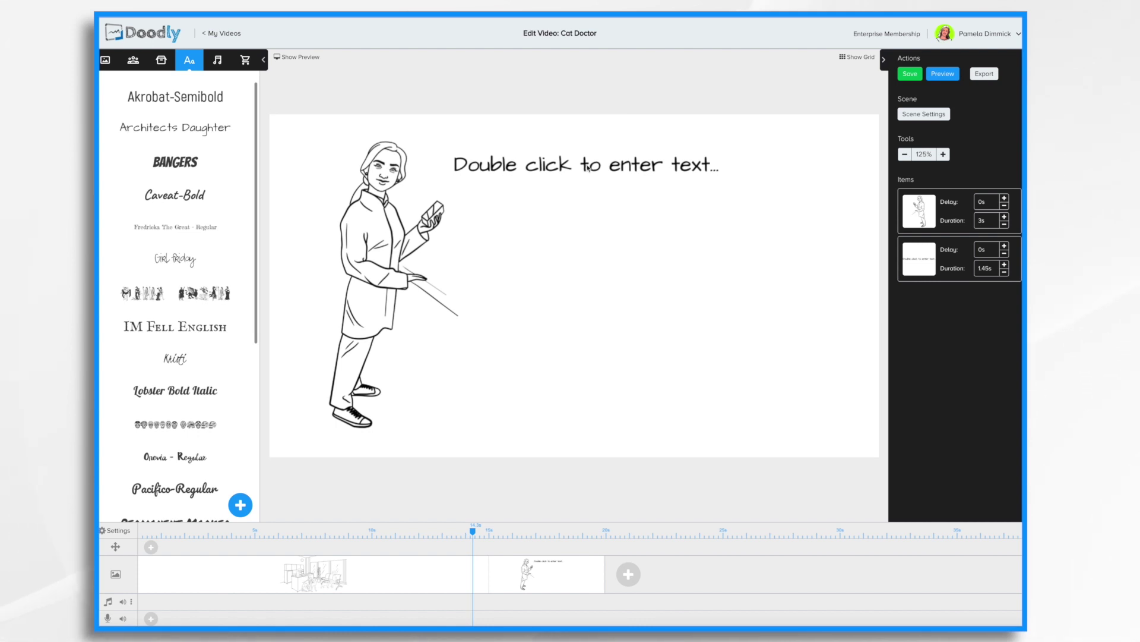
double_click(588, 168)
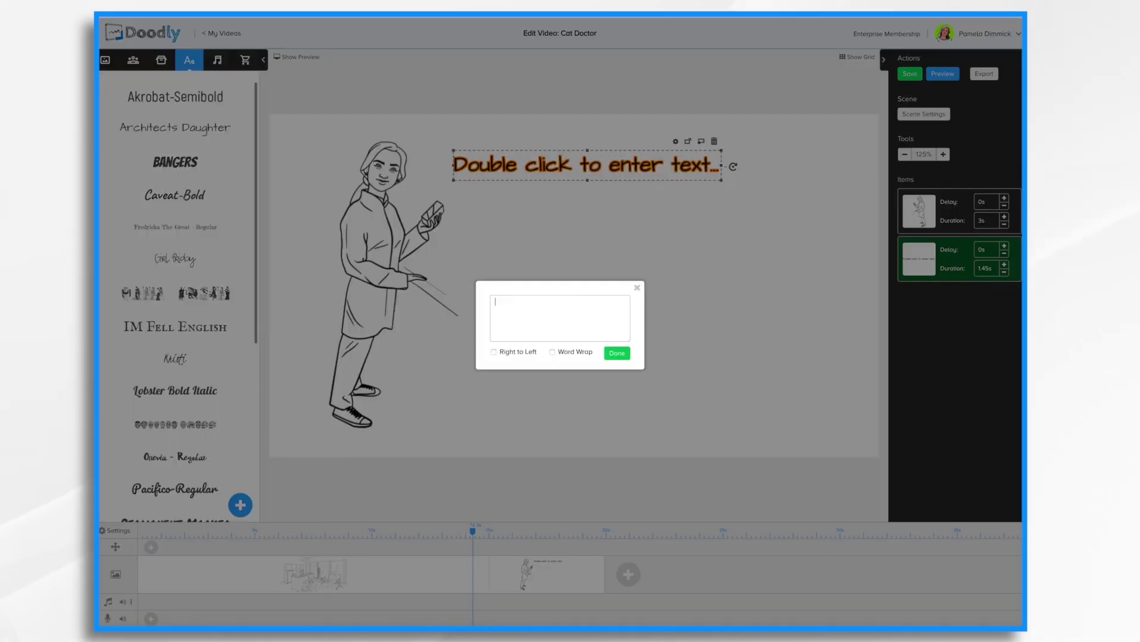
text(Veterinarian Services)
click(616, 353)
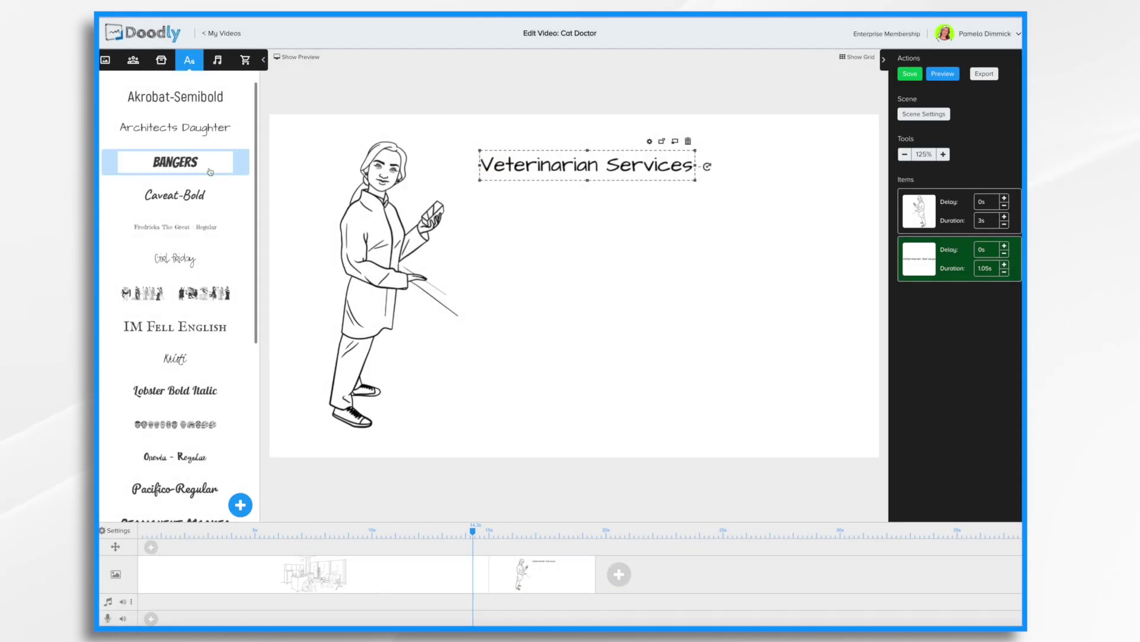
drag(175, 127, 651, 246)
double_click(651, 246)
text(Emergency Care)
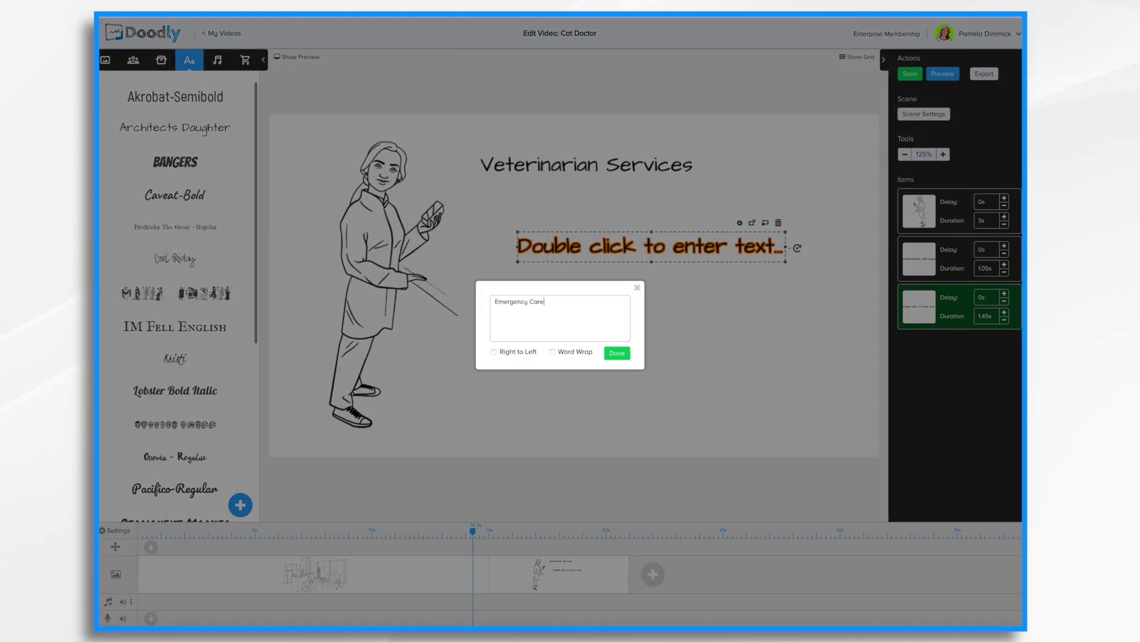
click(616, 352)
- Add Architects Daughter text lines 'Well Visits' and 'Vaccine Clinics' further down
drag(175, 128, 660, 349)
double_click(678, 350)
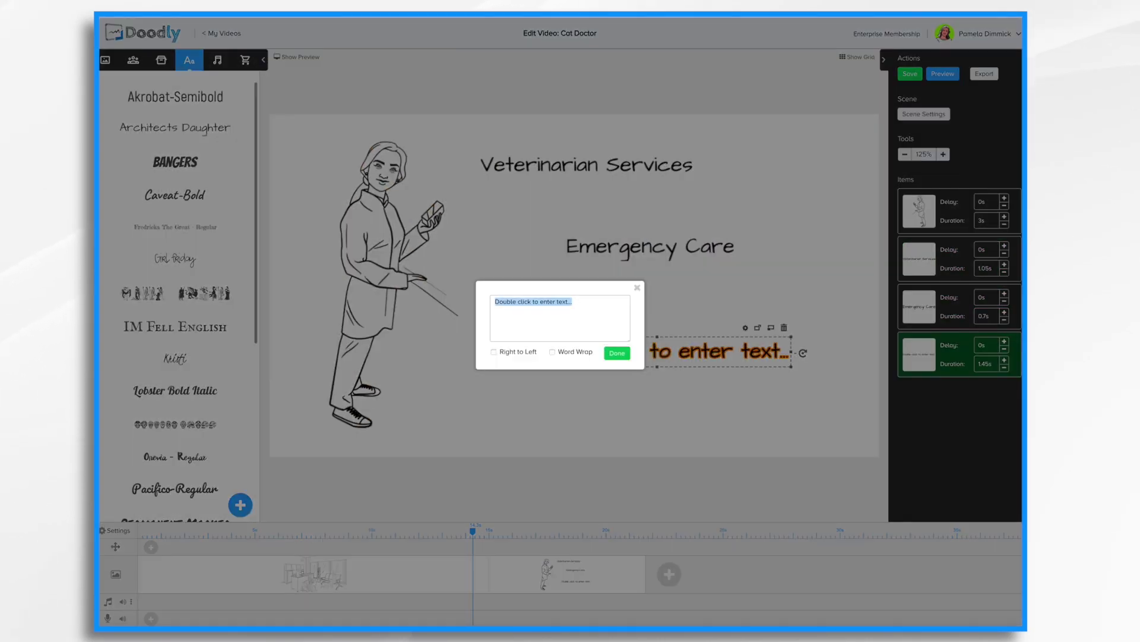
text(Well Visits)
click(616, 354)
drag(175, 128, 668, 378)
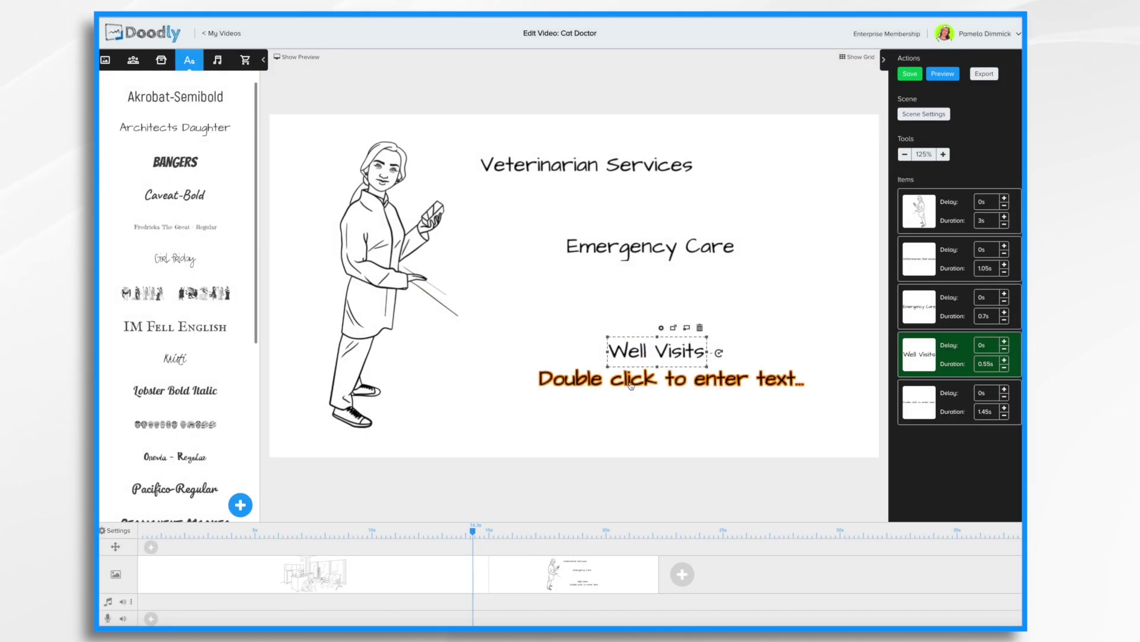
double_click(624, 378)
text(Vaccine Clinics)
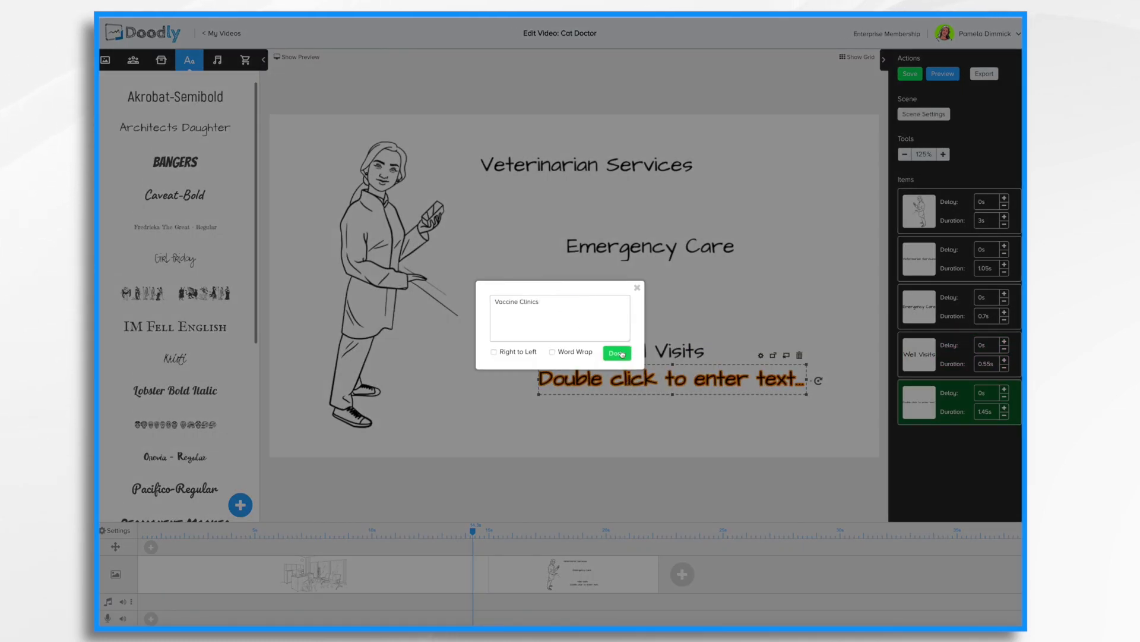
click(622, 354)
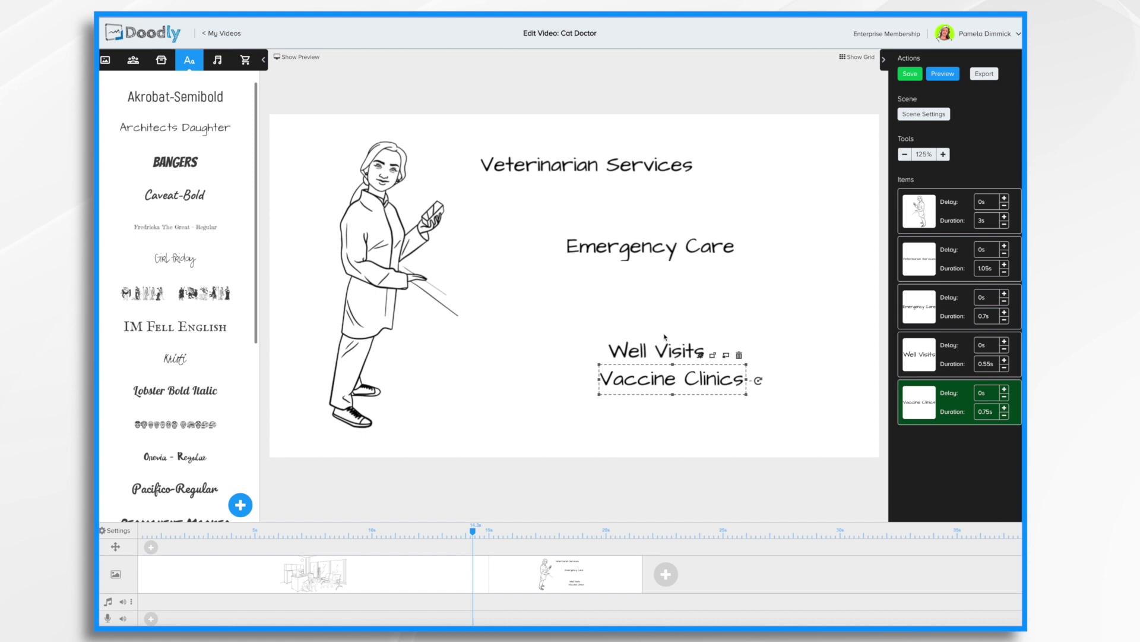
- Enlarge the Veterinarian Services title and apply red as its colour in Asset Settings
click(649, 171)
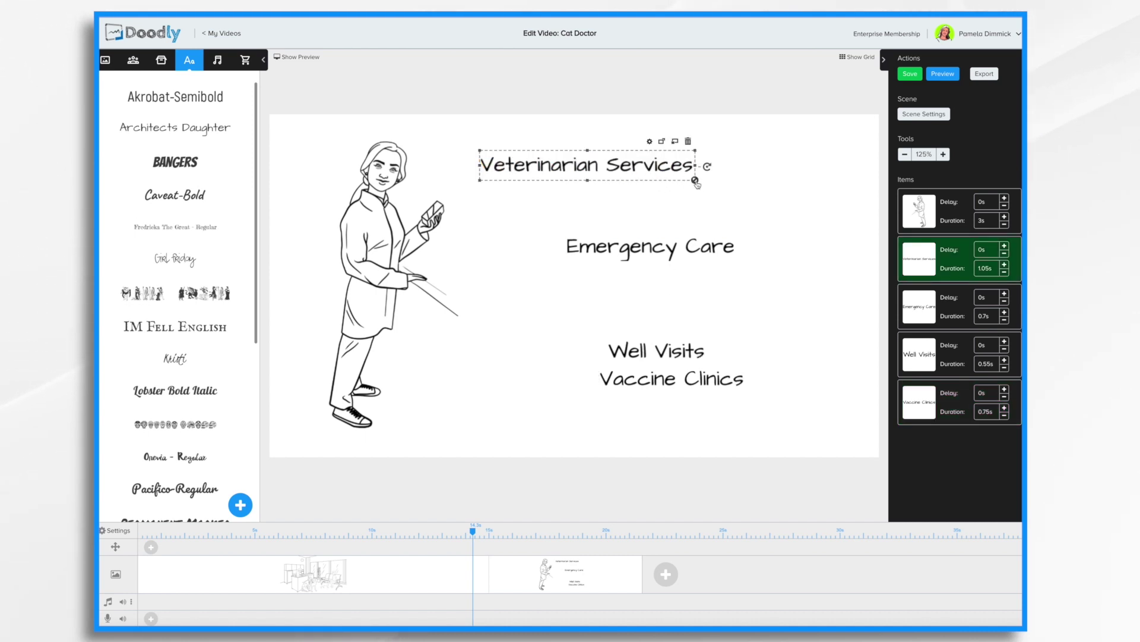
drag(696, 180, 816, 210)
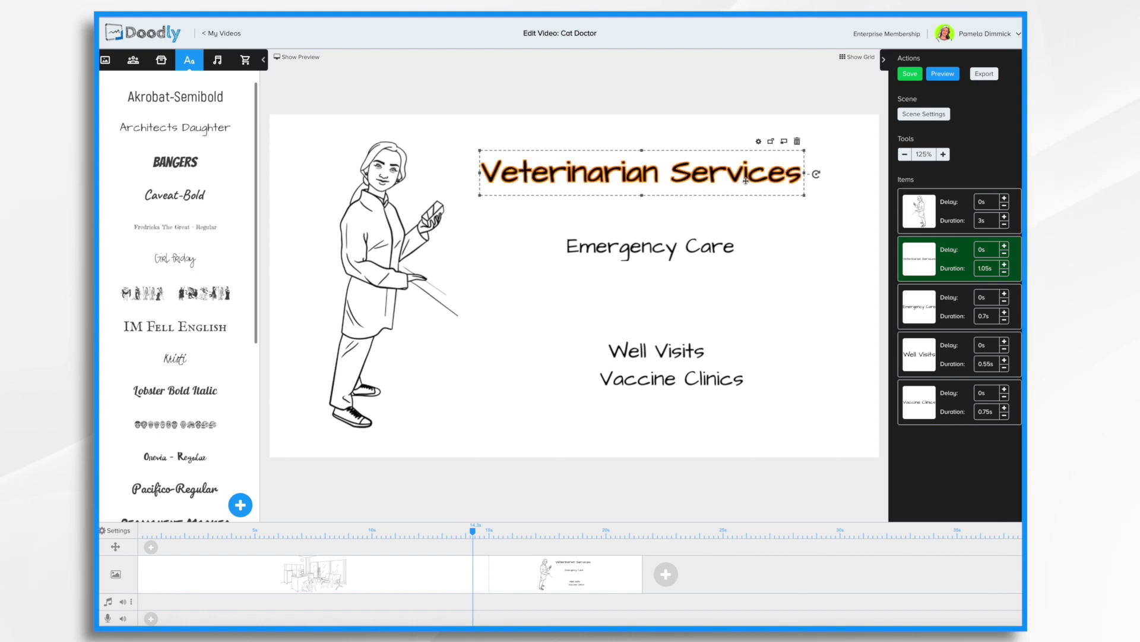
click(759, 142)
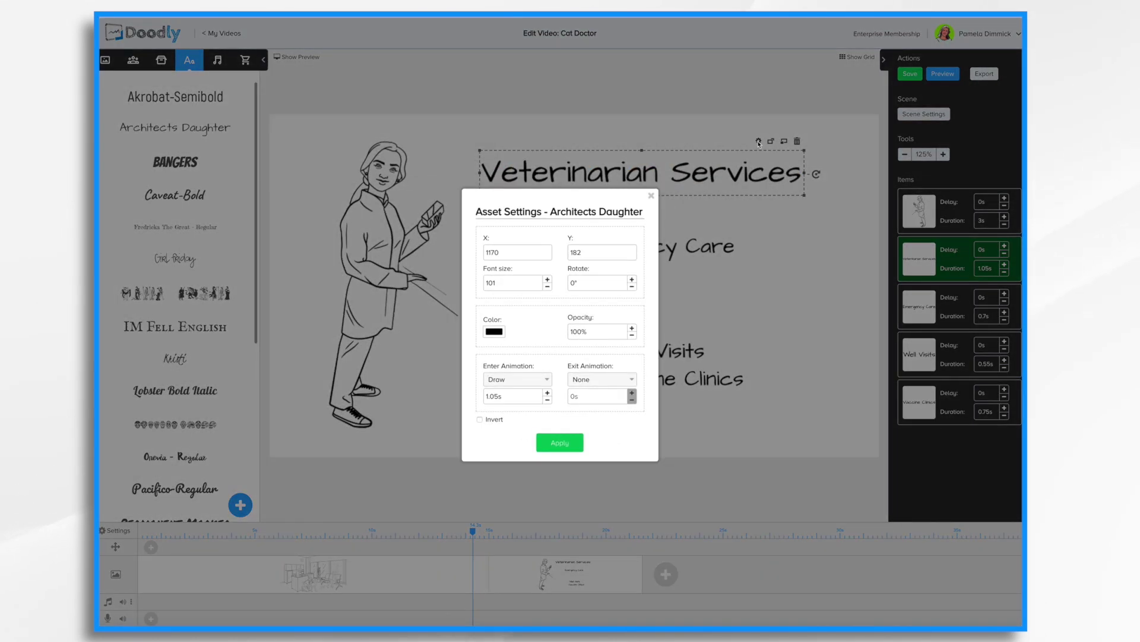
click(491, 336)
click(491, 451)
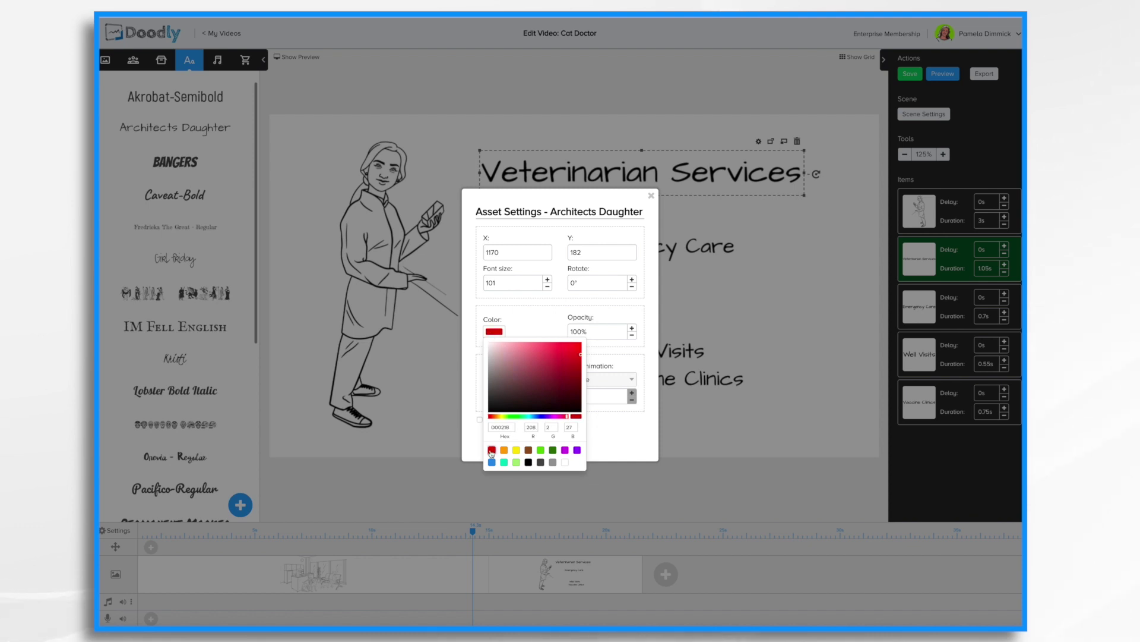
click(606, 432)
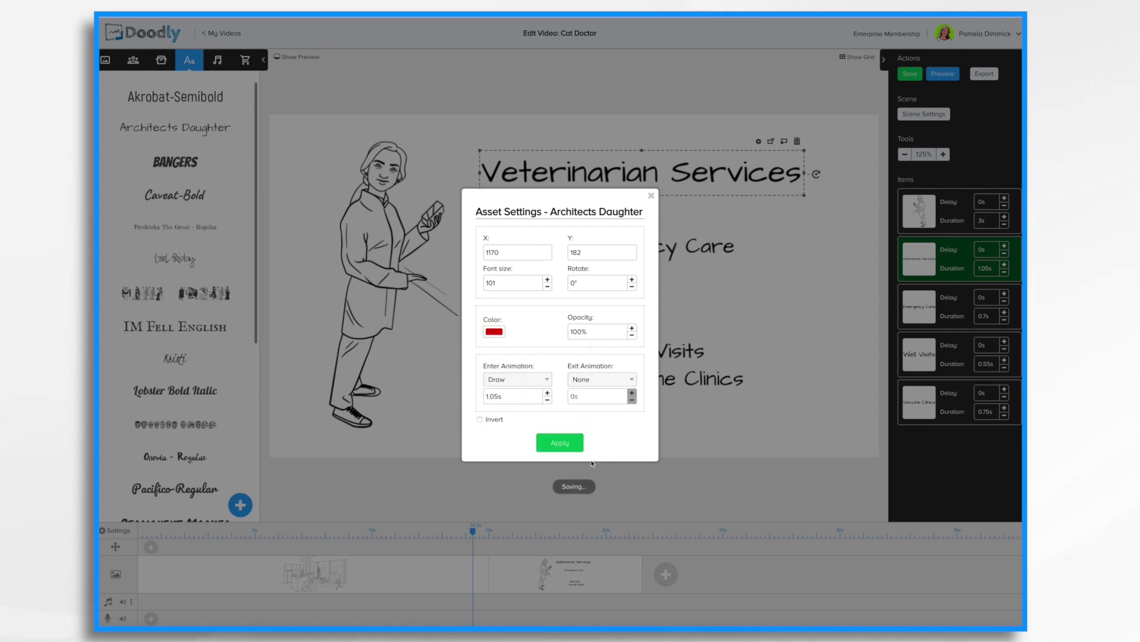
click(564, 442)
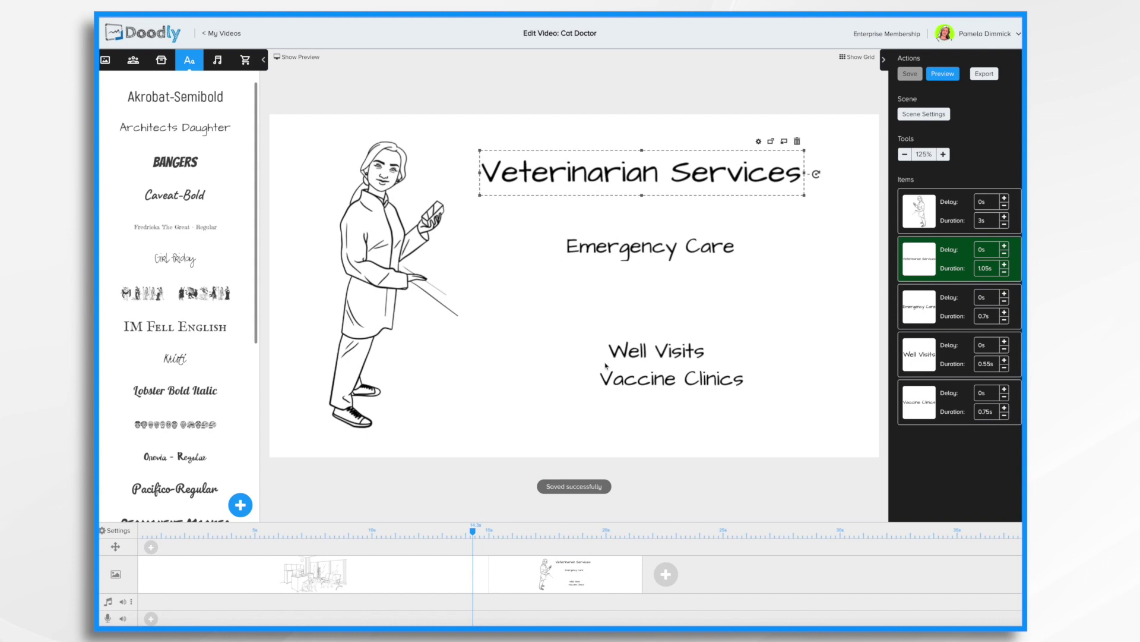
- Stack Emergency Care, Well Visits and Vaccine Clinics under the title, aligned with the grid
drag(659, 252, 630, 209)
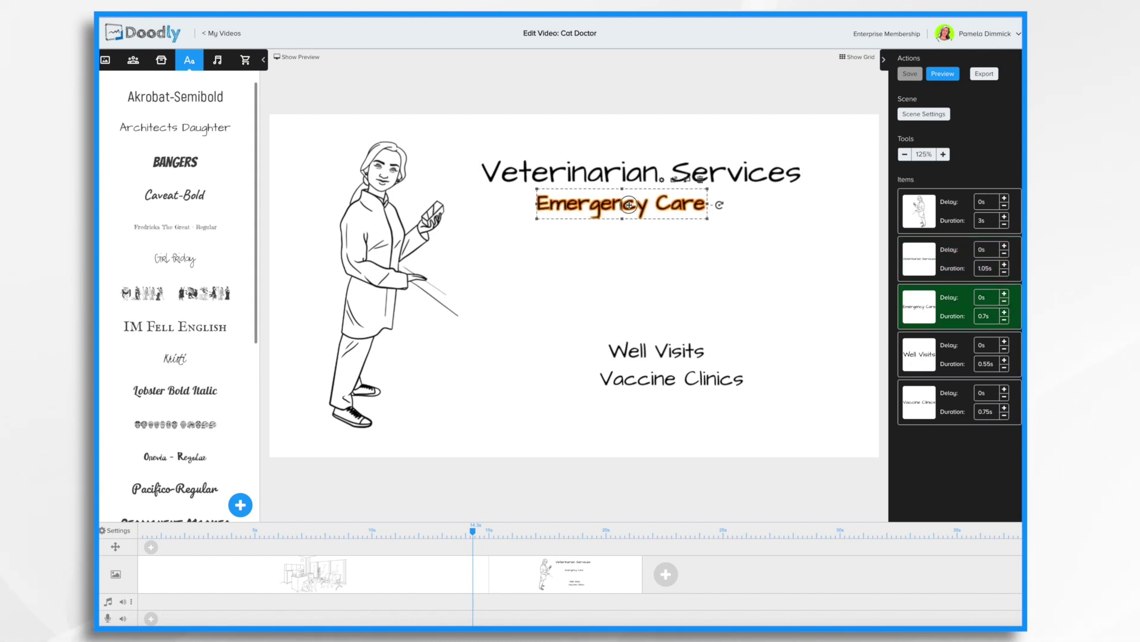
drag(669, 364, 606, 224)
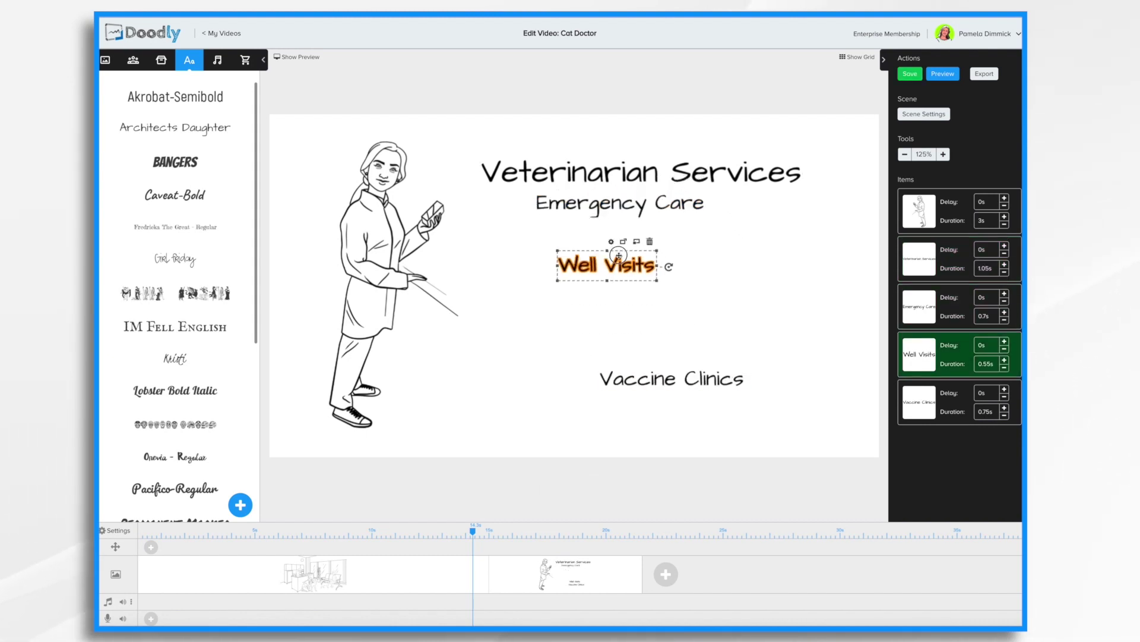
click(857, 57)
drag(590, 233, 581, 233)
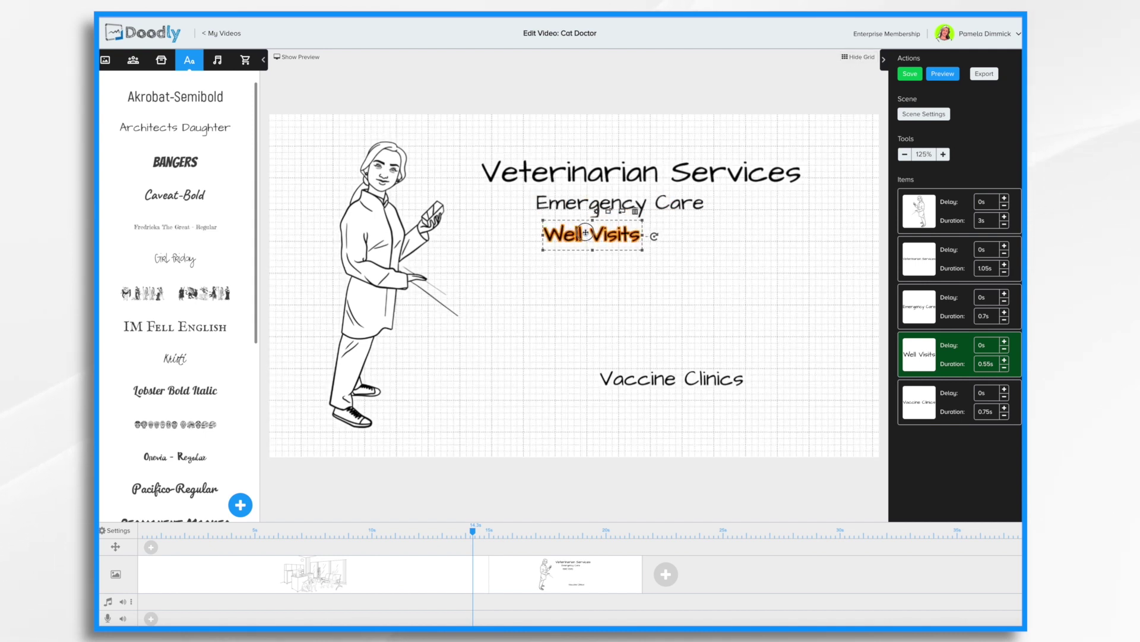
click(571, 204)
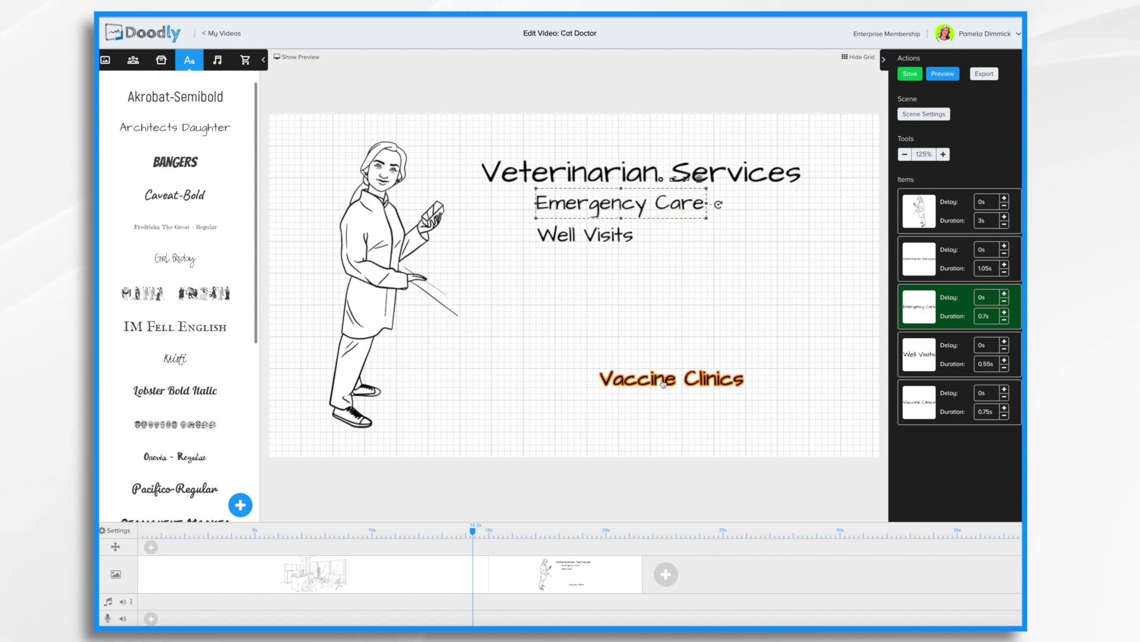
drag(654, 359, 599, 264)
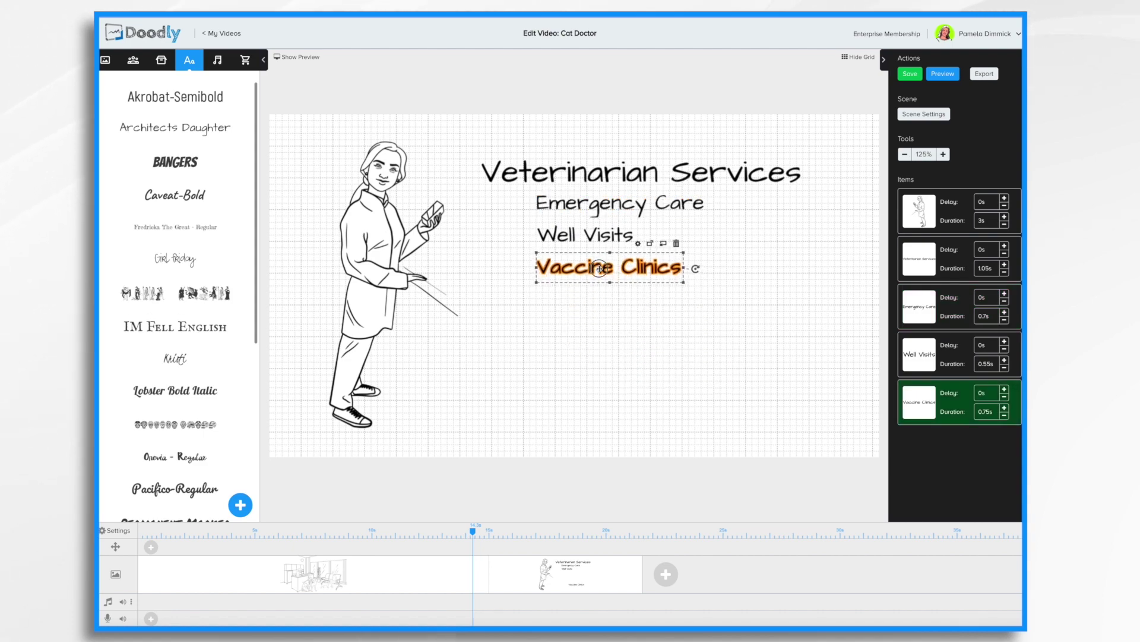
double_click(600, 265)
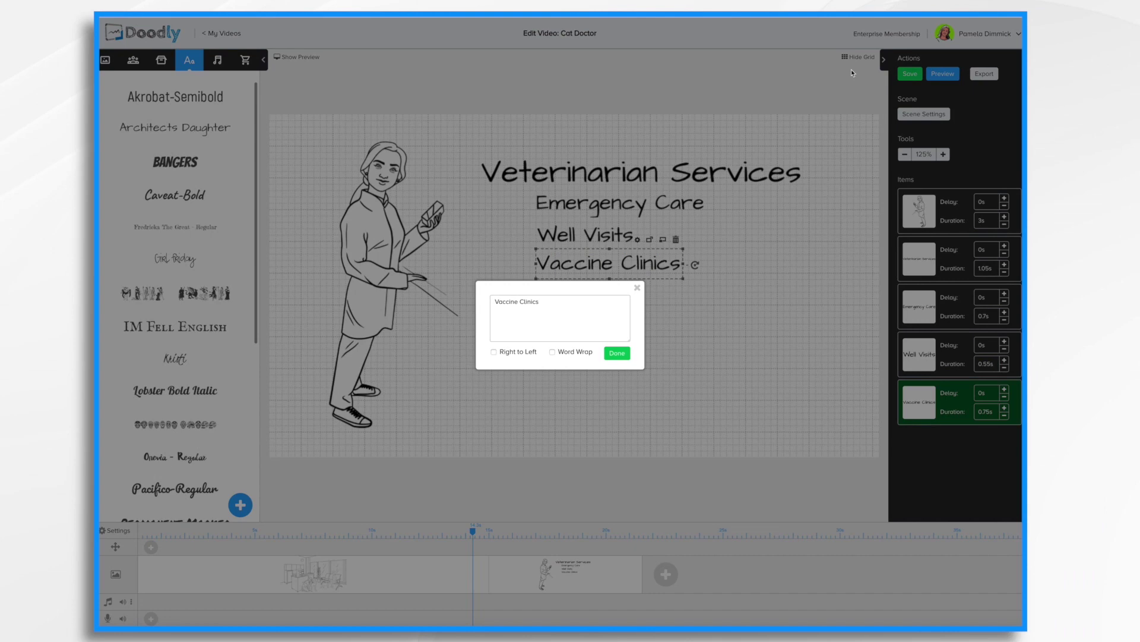
click(614, 354)
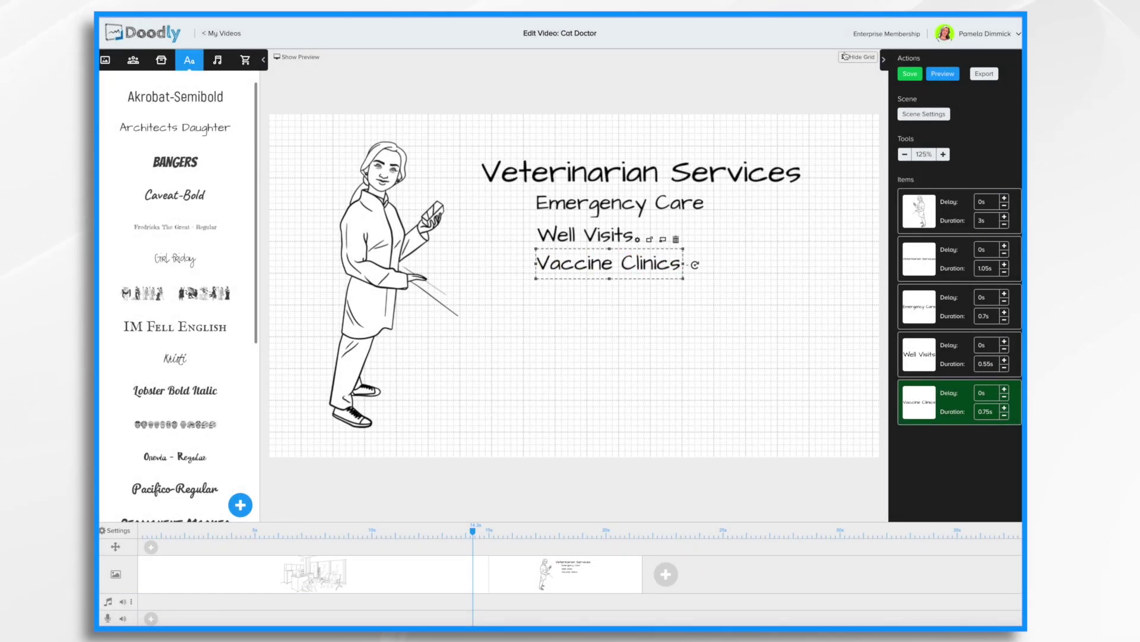
click(861, 57)
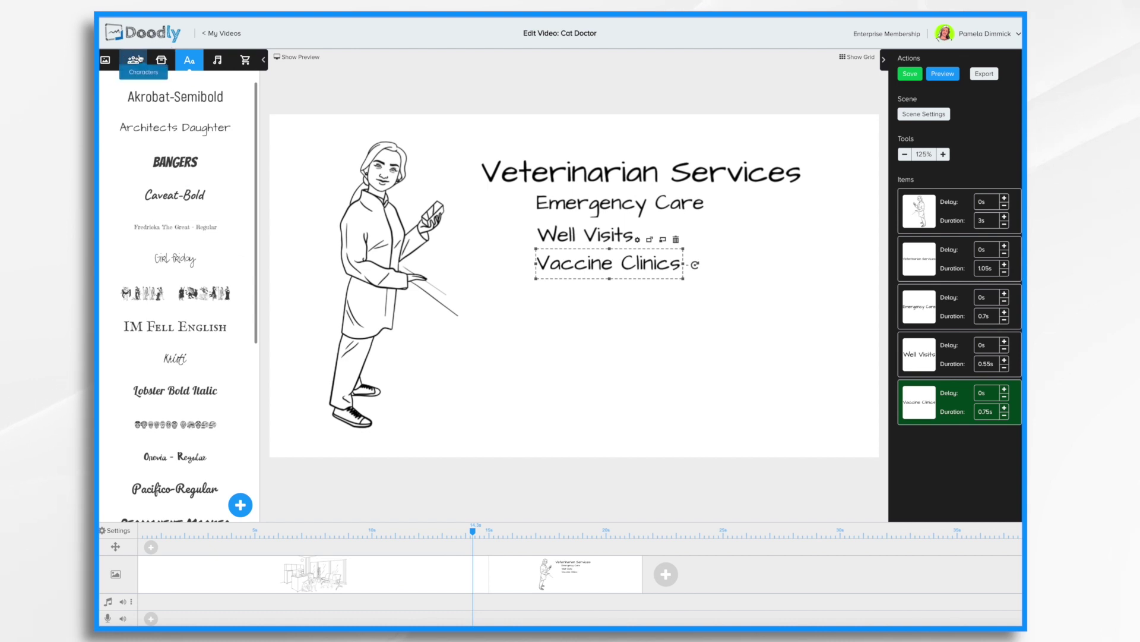
- Place the Cat prop on the right and a Dog prop below the services list
click(162, 60)
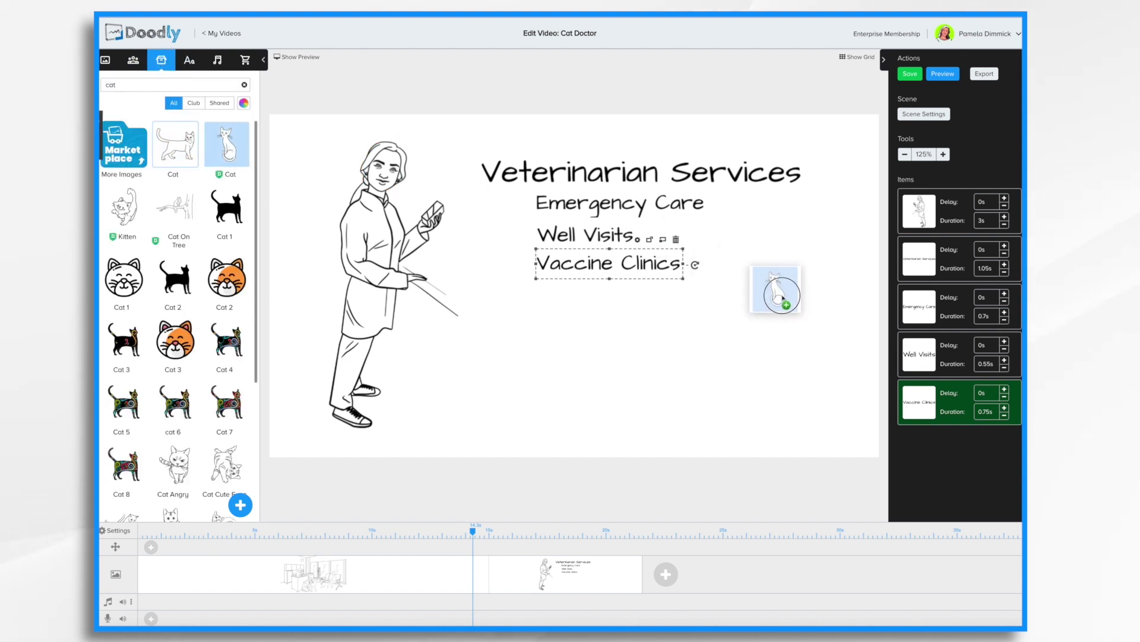
drag(228, 150, 796, 331)
double_click(216, 86)
text(dog)
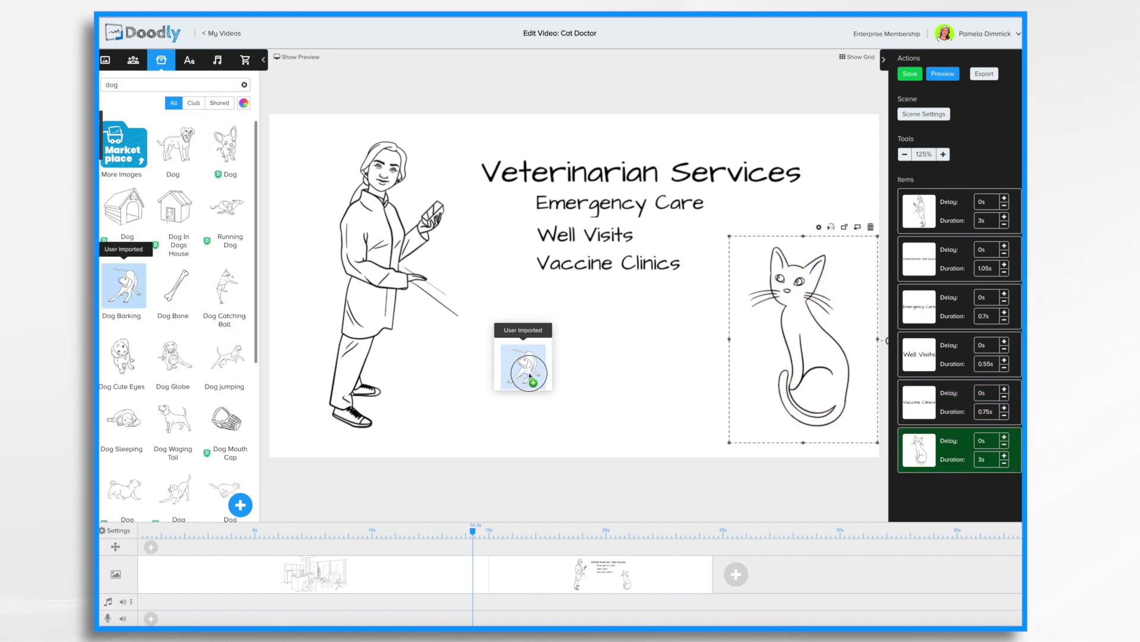
mouse_move(183, 141)
mouse_down()
mouse_move(522, 369)
mouse_move(562, 335)
mouse_move(525, 339)
mouse_up()
scroll(562, 335, down, 3)
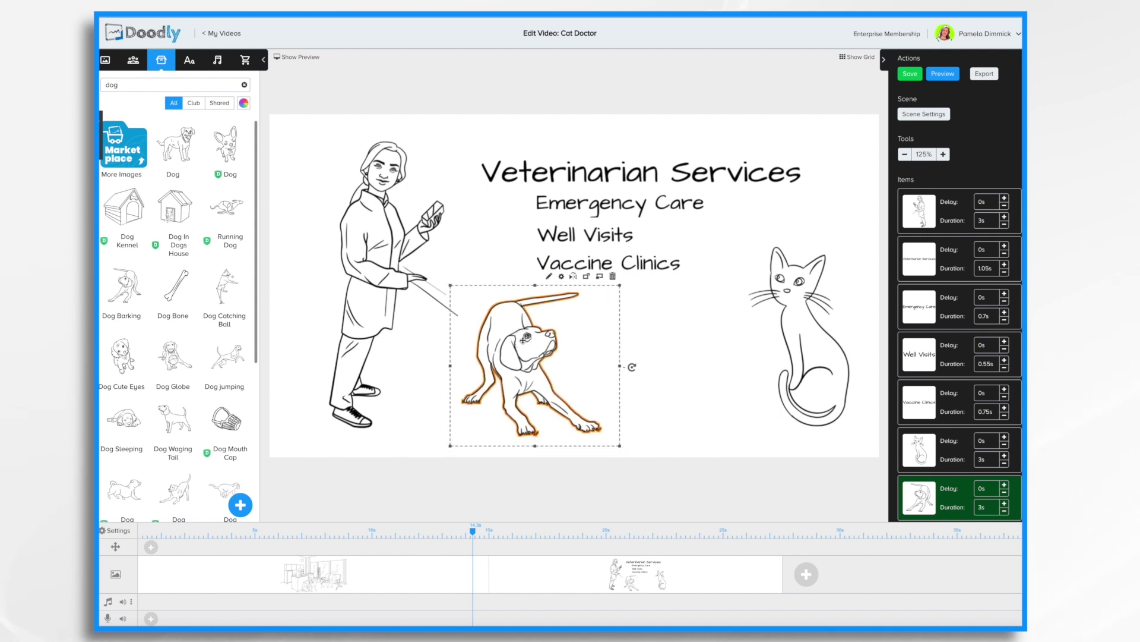
scroll(715, 583, right, 2)
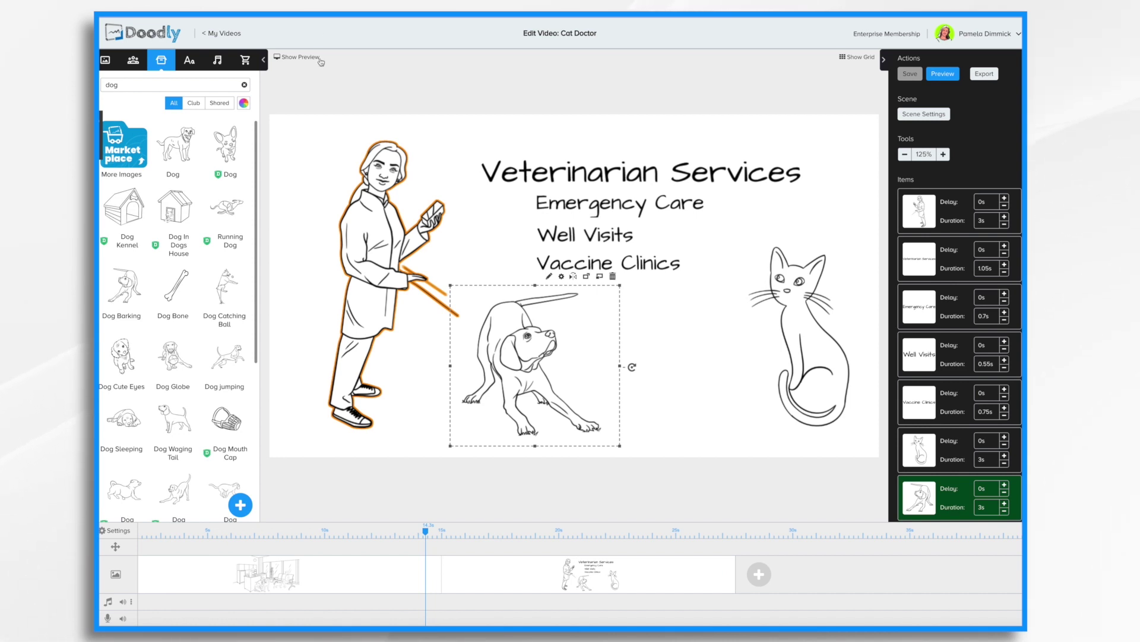
- Upload Dummy Voiceover.mp3 as a new sound, keeping its default title
click(218, 62)
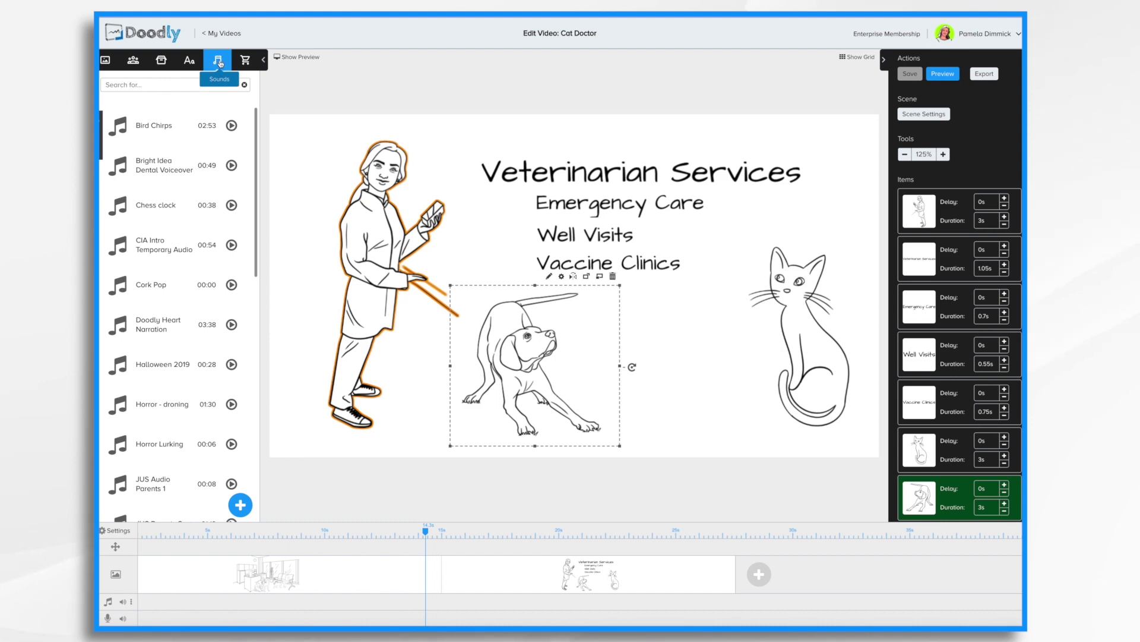
click(240, 505)
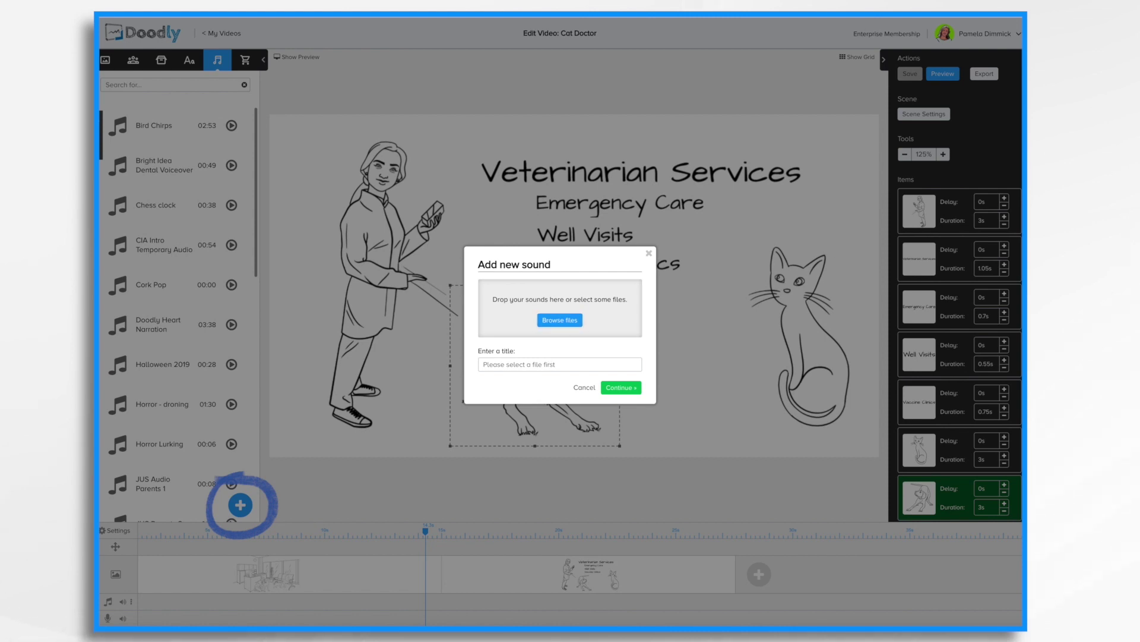
mouse_move(942, 169)
mouse_down()
mouse_move(626, 268)
mouse_move(575, 313)
mouse_up()
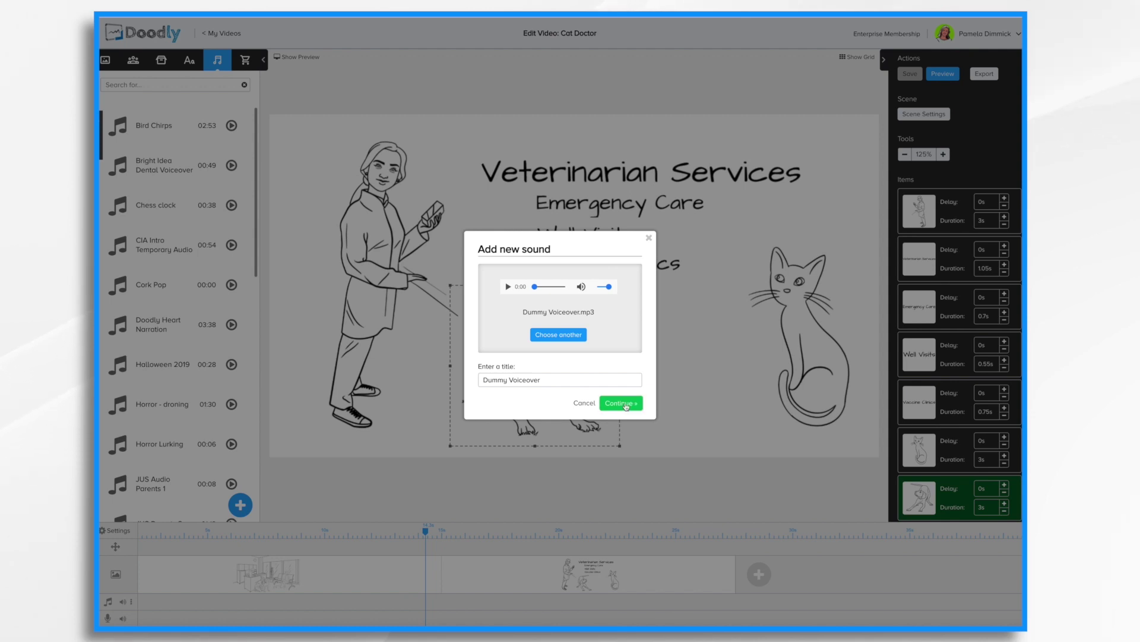
click(622, 403)
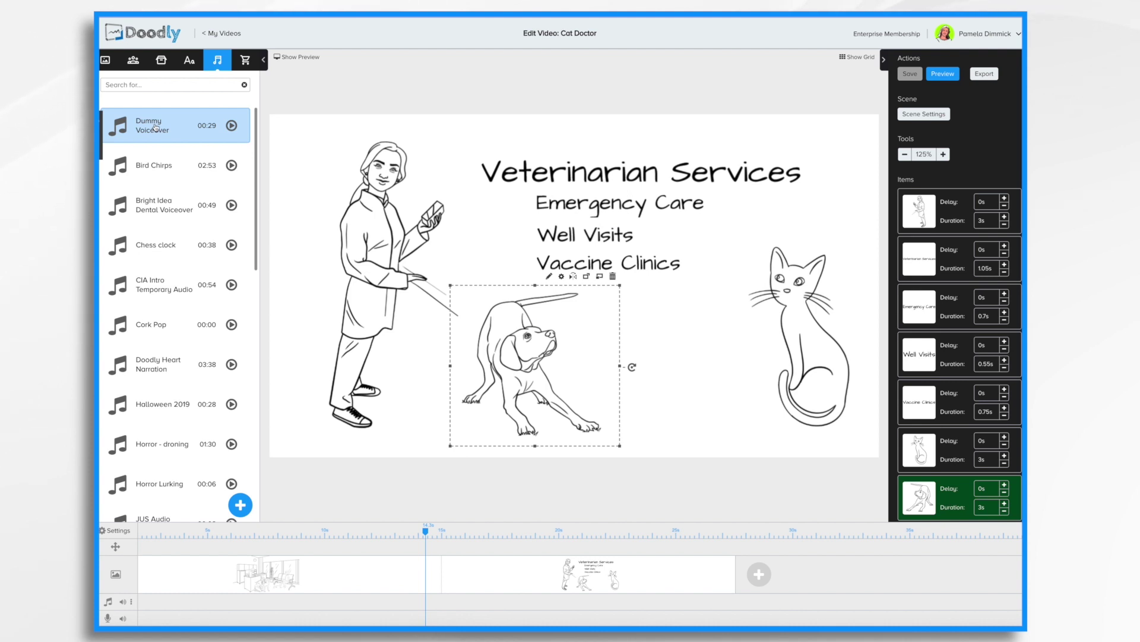
- Place Dummy Voiceover on the voice track, then shift and trim the clip into position
drag(154, 127, 197, 619)
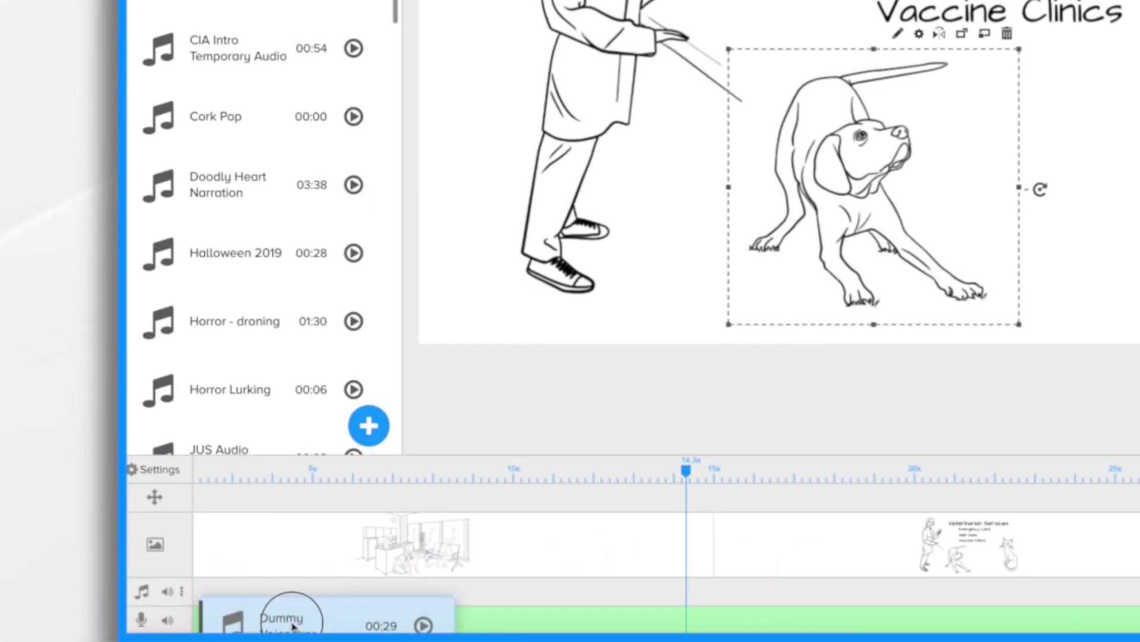
drag(292, 628, 293, 624)
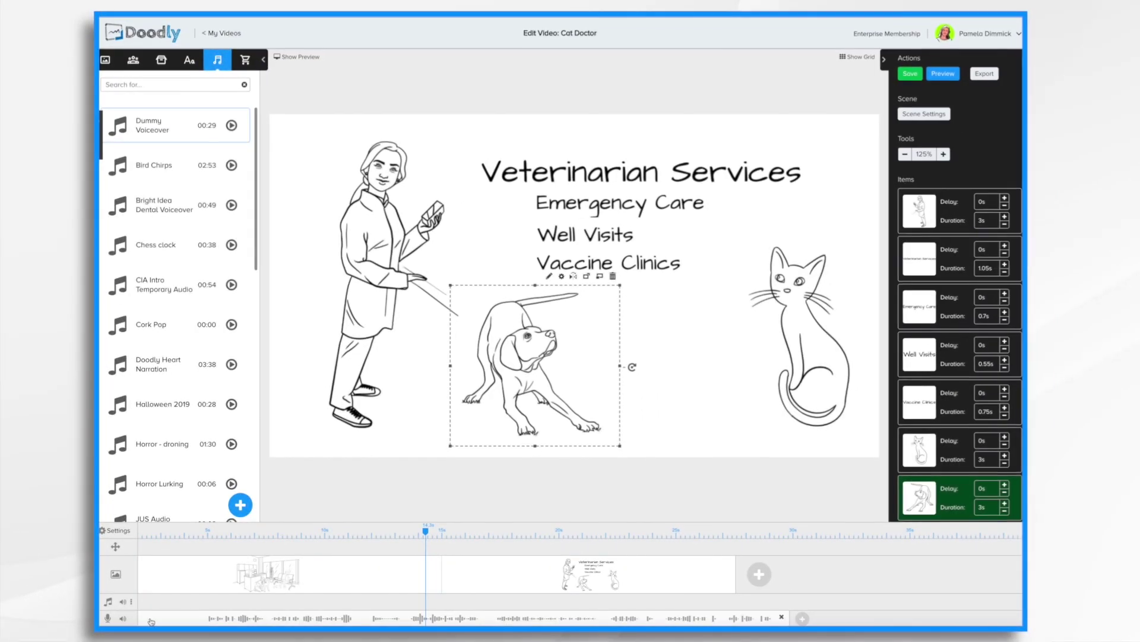
click(307, 618)
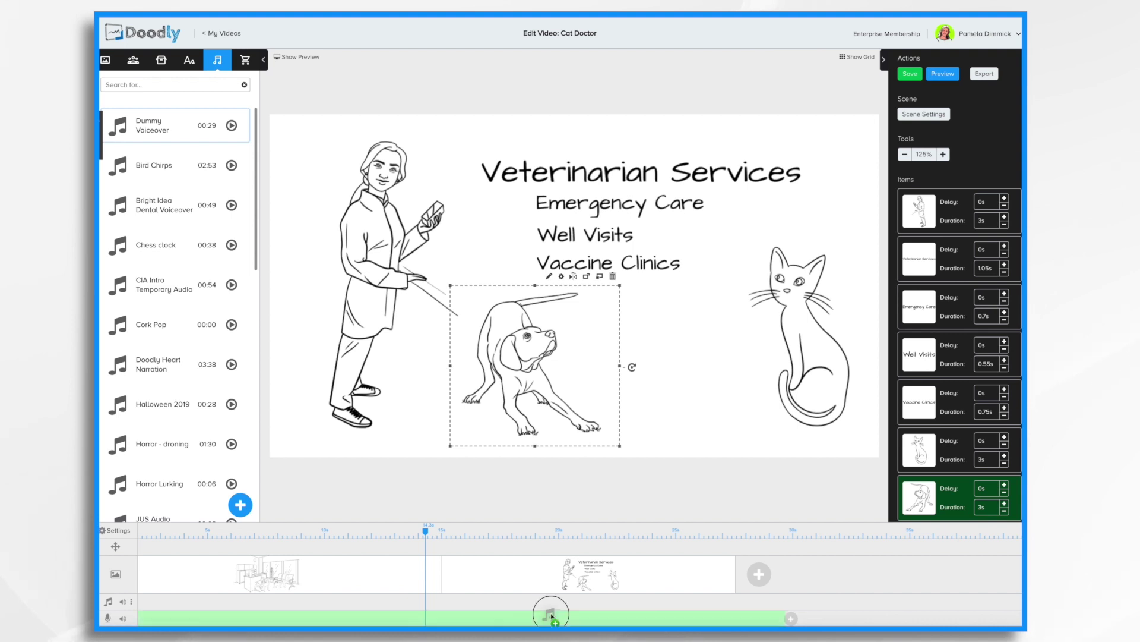
drag(540, 616, 569, 616)
drag(140, 620, 159, 617)
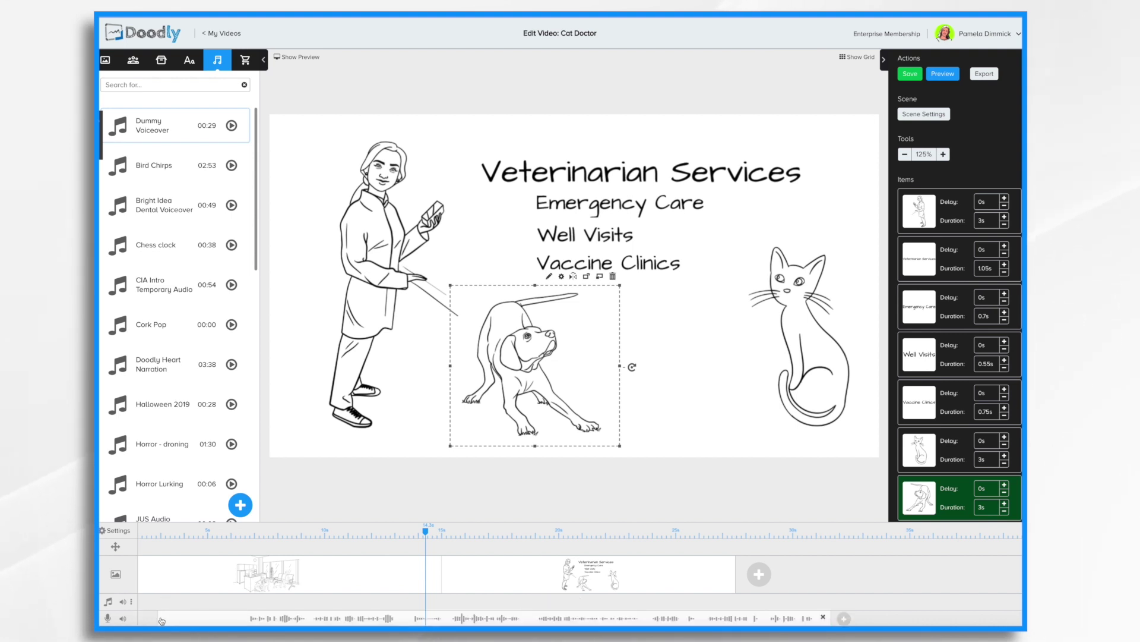
drag(157, 616, 232, 617)
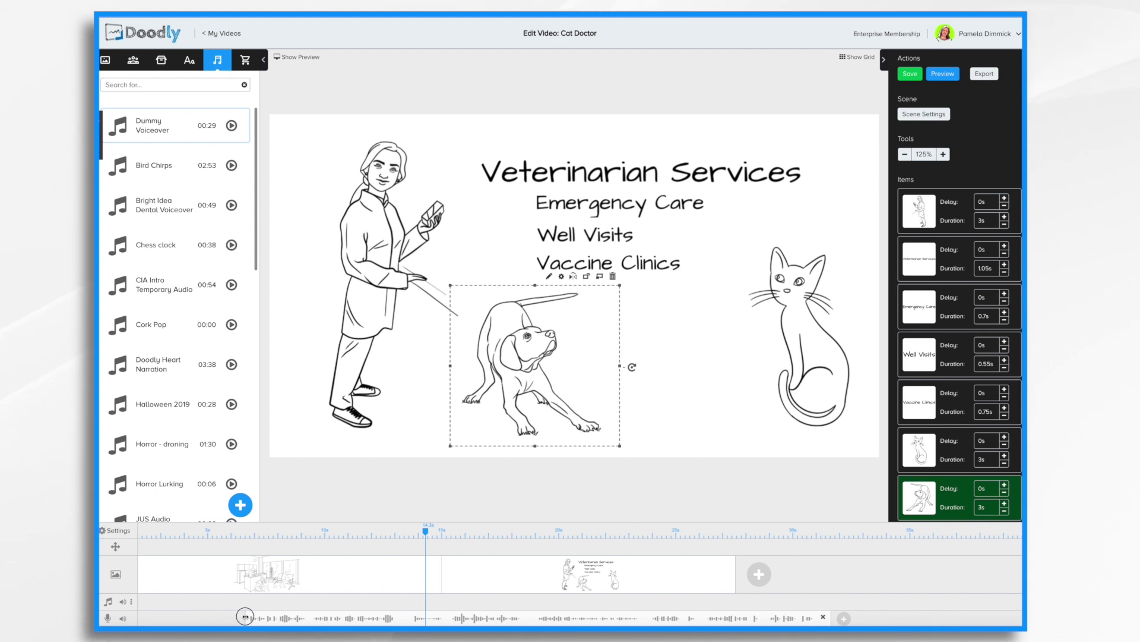
drag(245, 617, 249, 616)
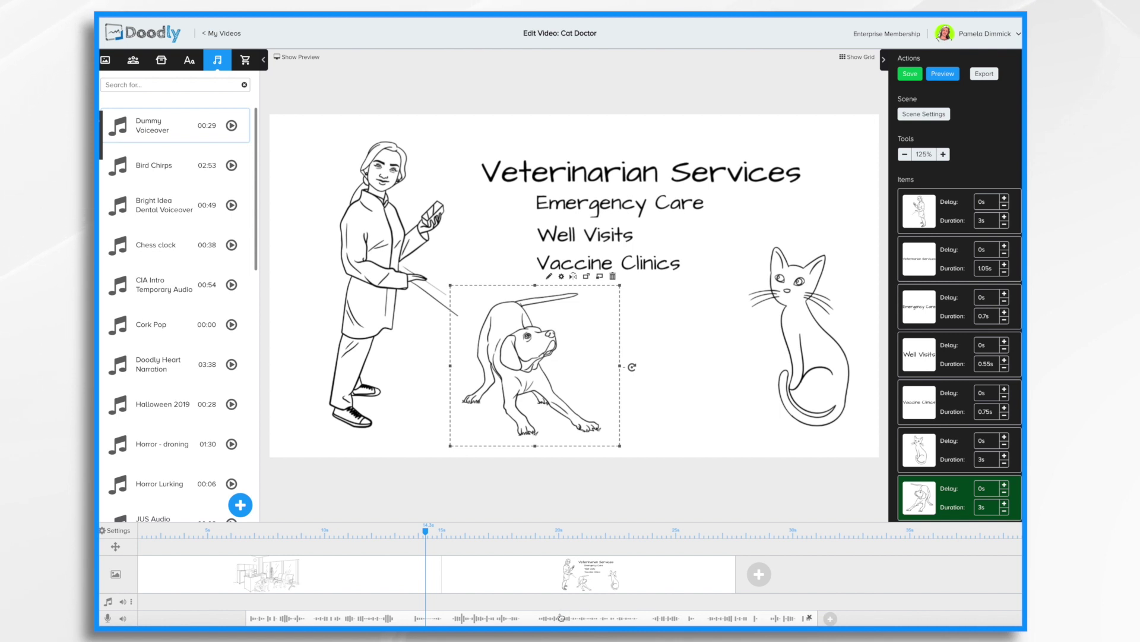
mouse_move(547, 617)
mouse_down()
mouse_move(447, 612)
mouse_move(466, 613)
mouse_up()
click(285, 535)
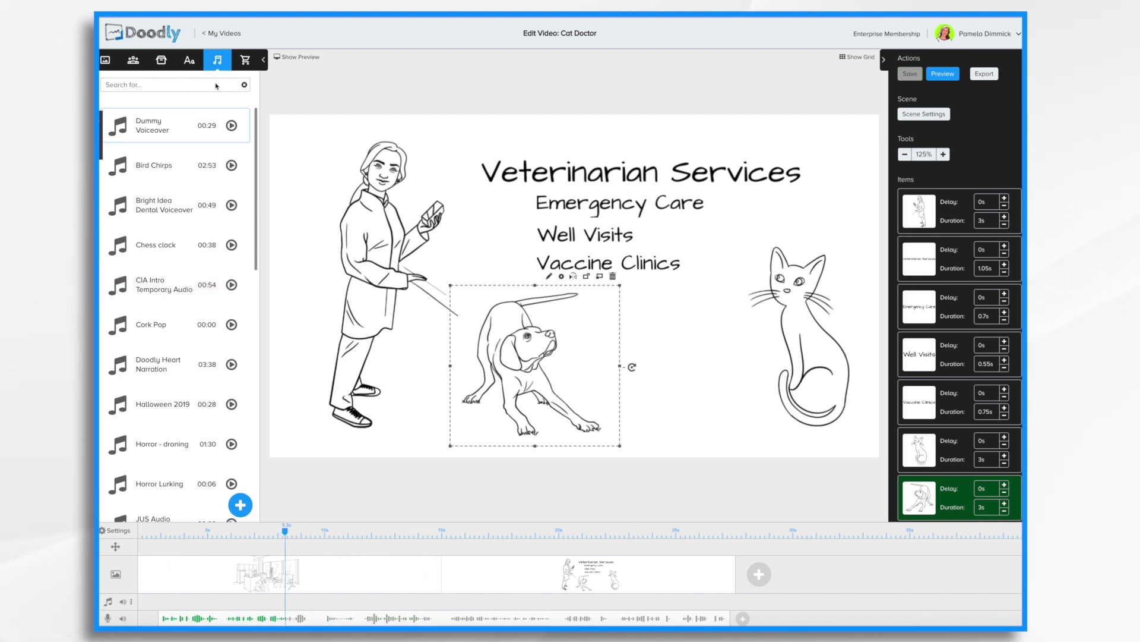
scroll(168, 404, down, 5)
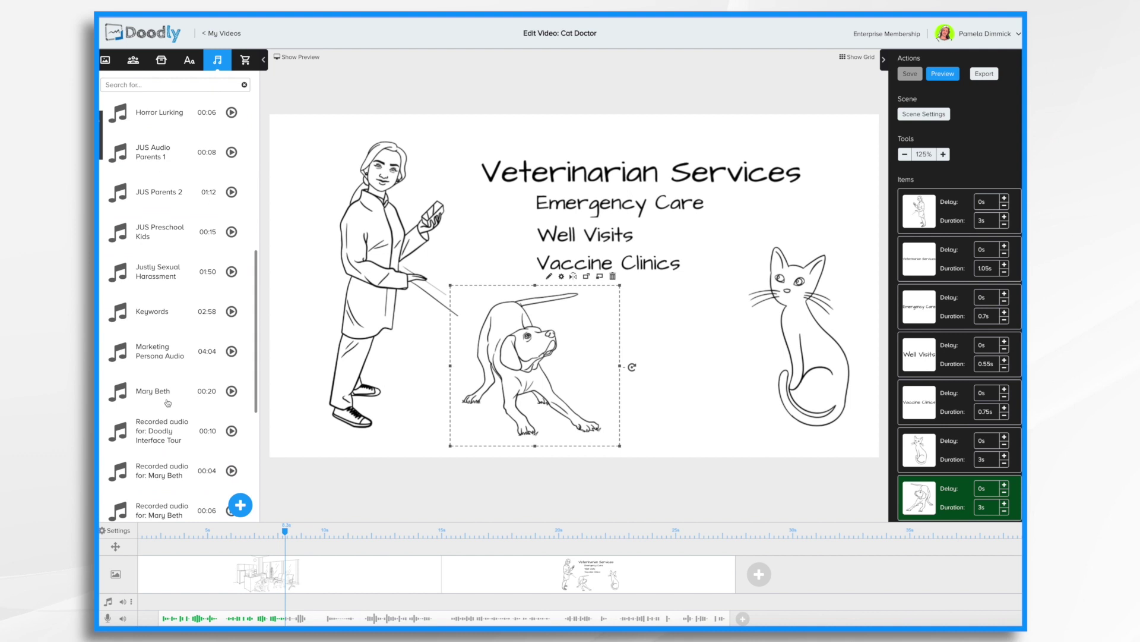
scroll(173, 401, down, 5)
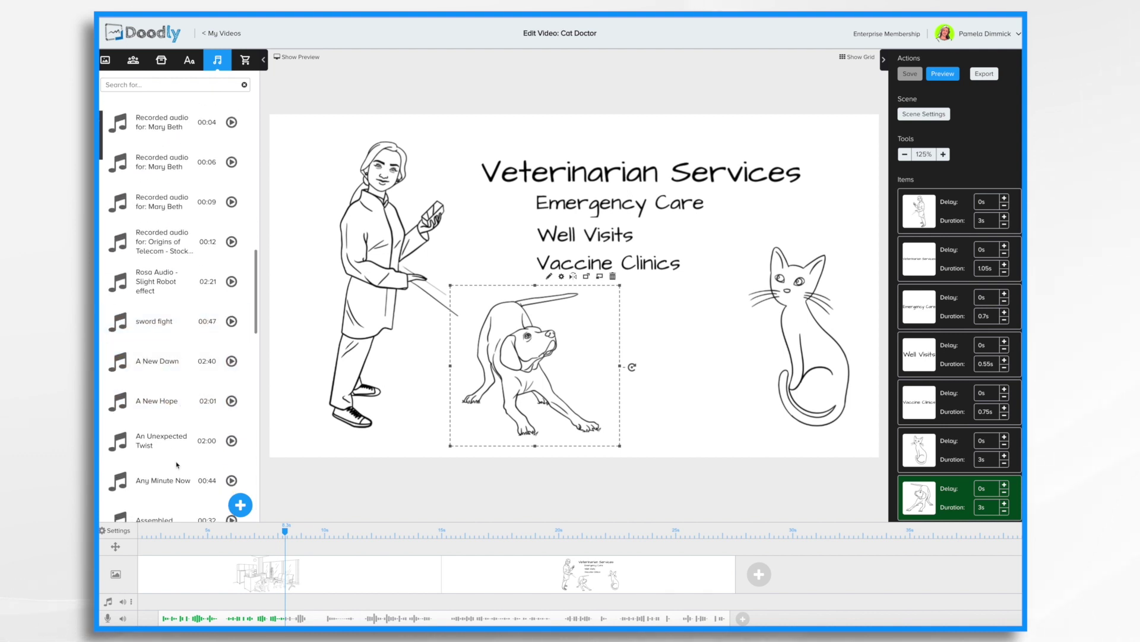
scroll(178, 463, down, 3)
scroll(177, 466, down, 5)
scroll(177, 465, down, 2)
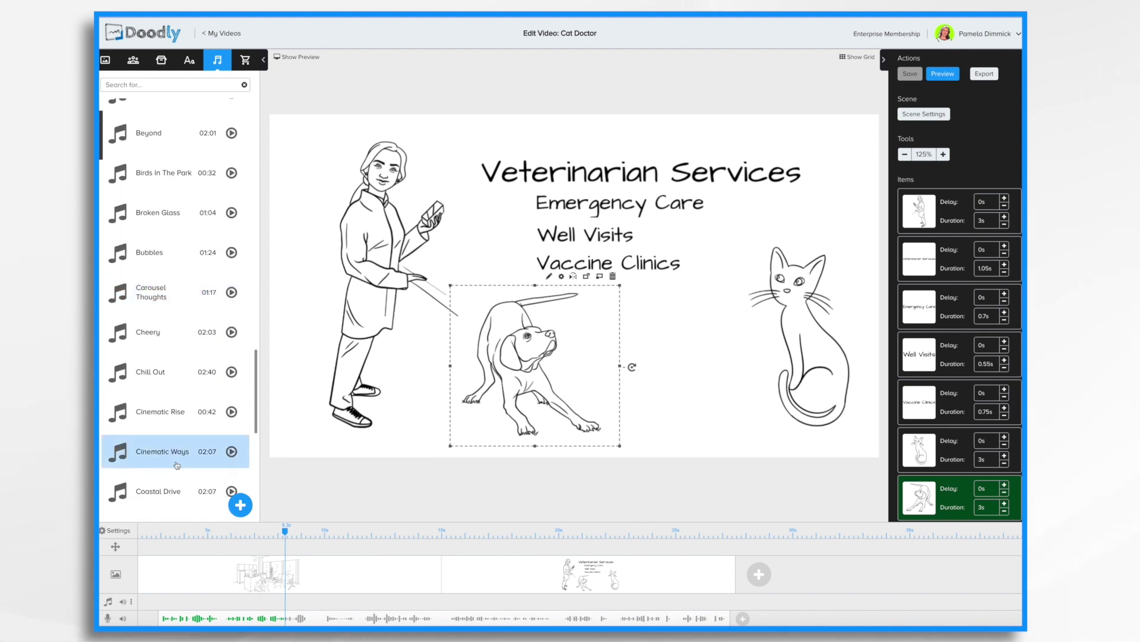
scroll(177, 466, down, 1)
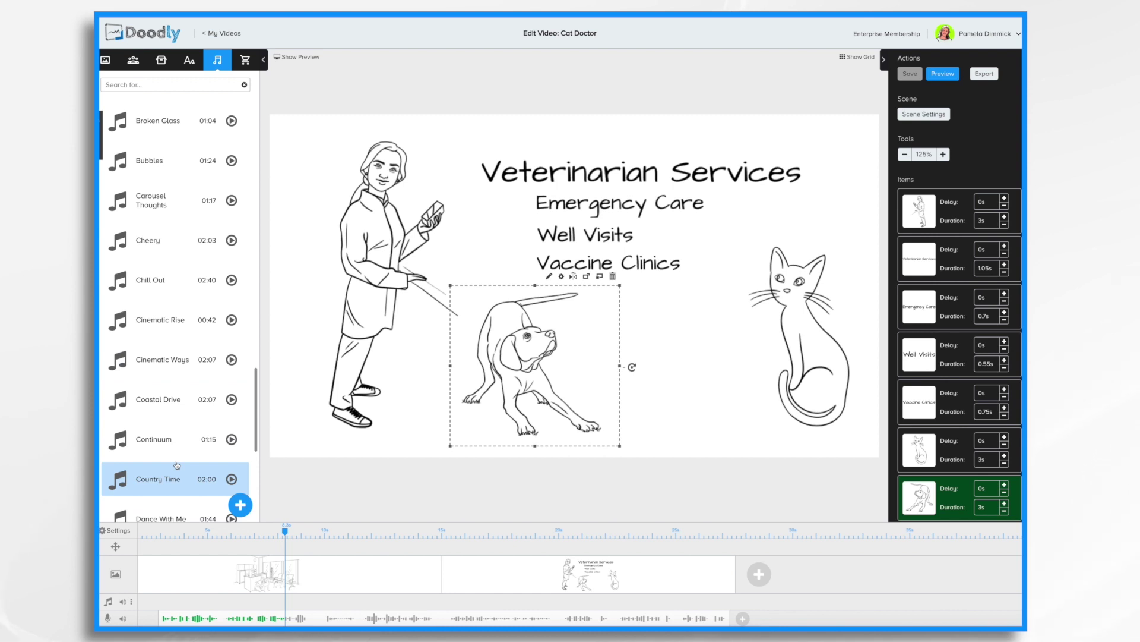
scroll(177, 465, down, 1)
scroll(176, 466, down, 1)
scroll(176, 466, down, 1)
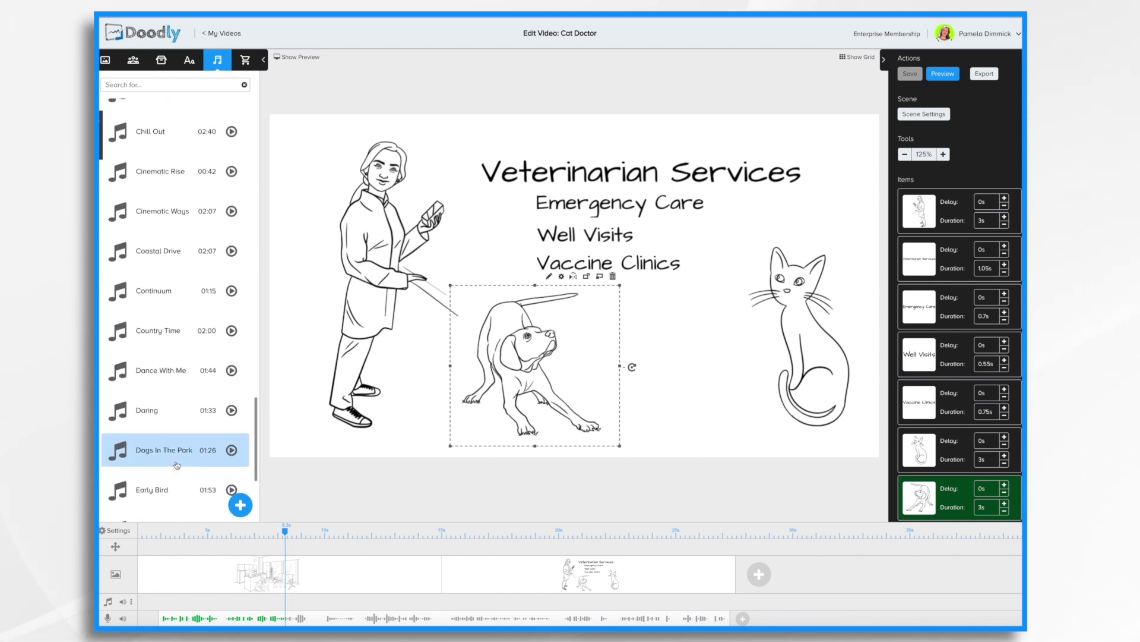
scroll(177, 466, down, 2)
scroll(176, 466, up, 3)
scroll(177, 465, down, 1)
scroll(176, 465, down, 1)
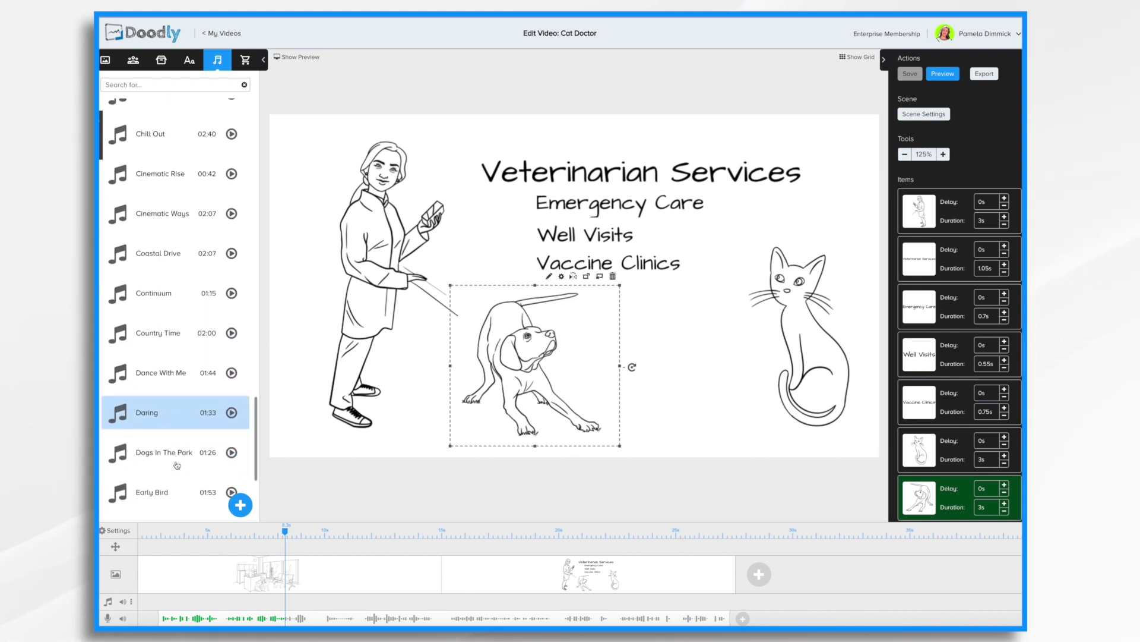
scroll(177, 466, down, 2)
scroll(177, 466, down, 2)
scroll(176, 466, down, 2)
scroll(177, 466, down, 2)
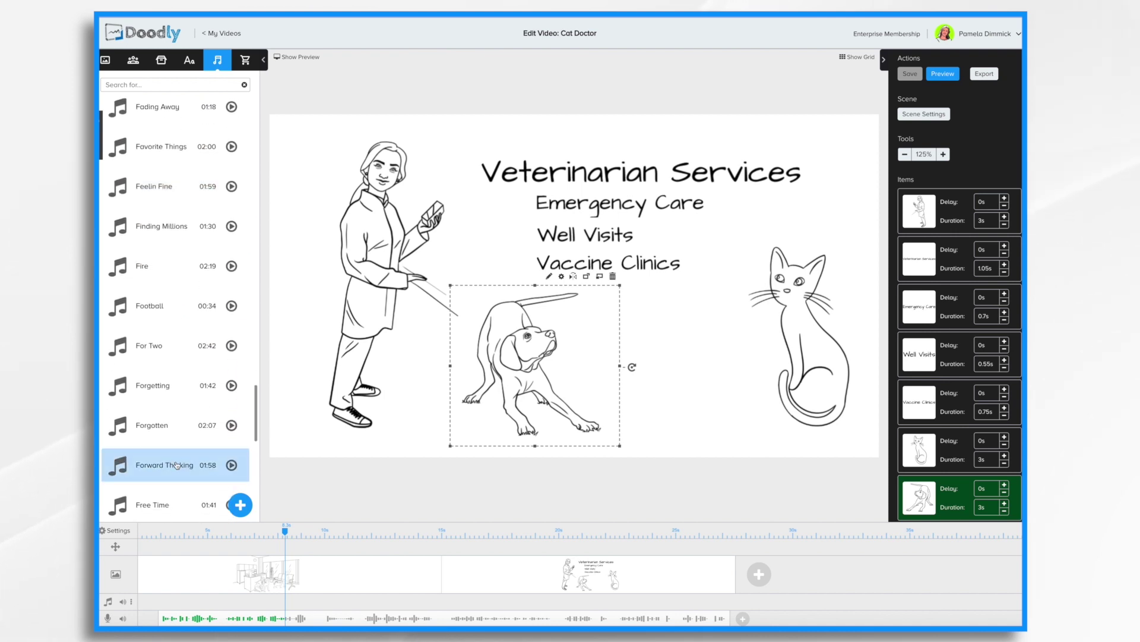
scroll(177, 465, down, 3)
scroll(177, 466, down, 2)
scroll(177, 465, down, 2)
scroll(176, 466, down, 2)
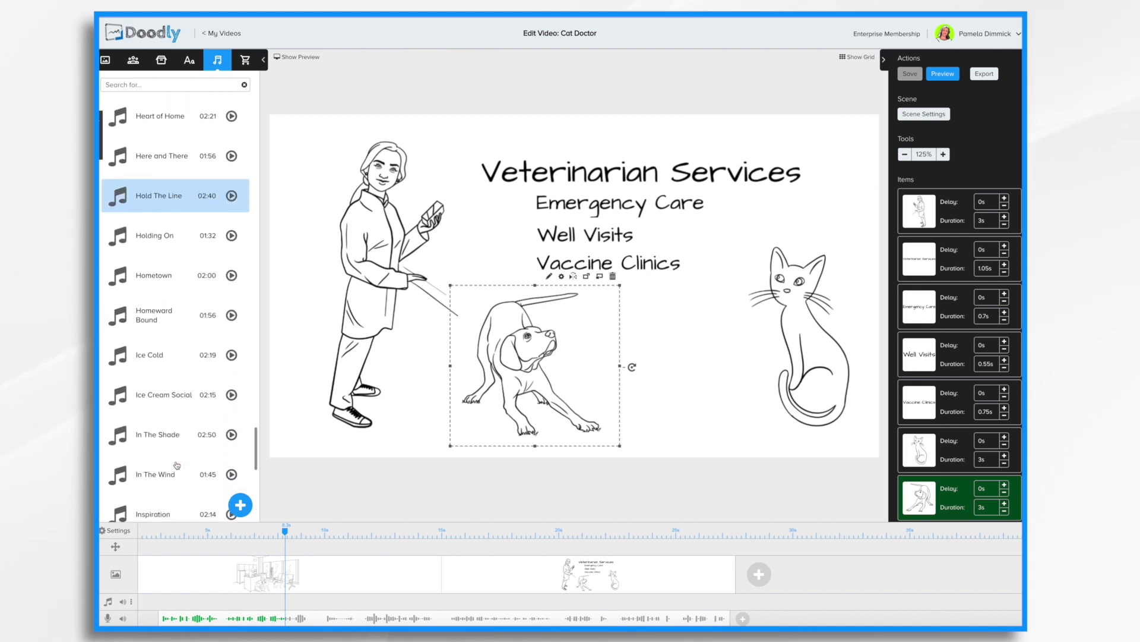
scroll(176, 465, down, 2)
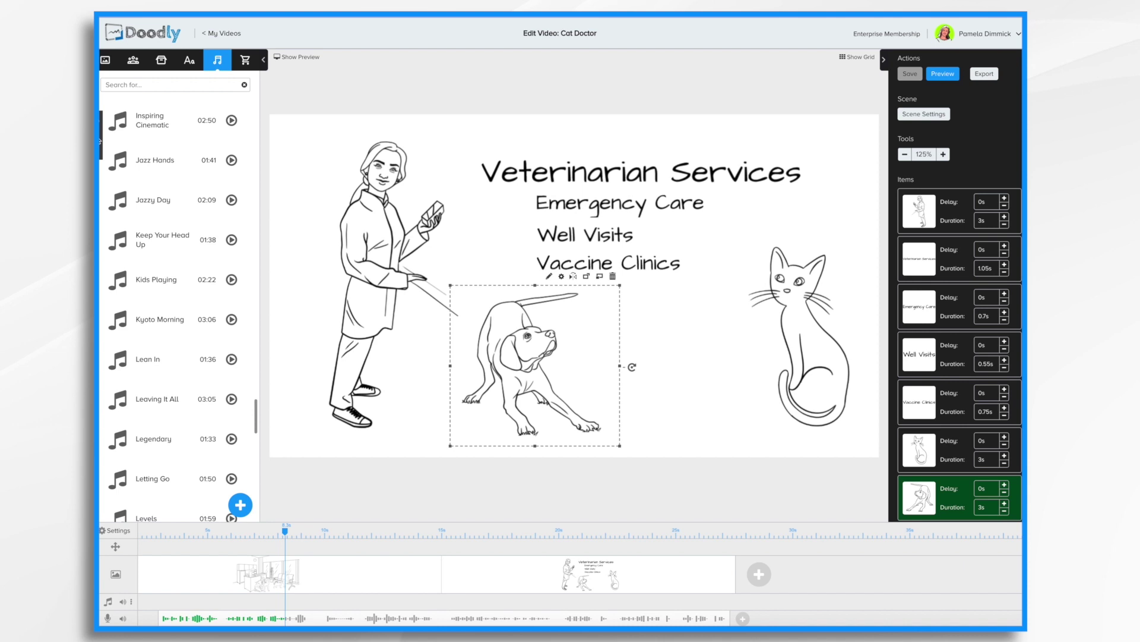
- Pick a category from the Sounds Categories flyout to filter the library
click(99, 141)
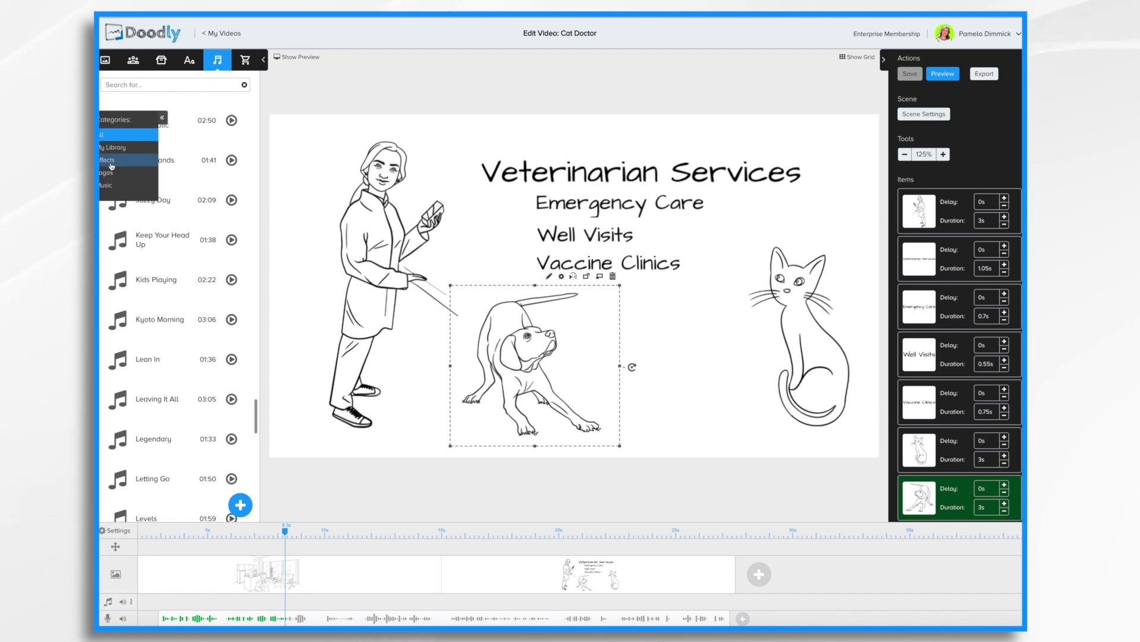
click(109, 186)
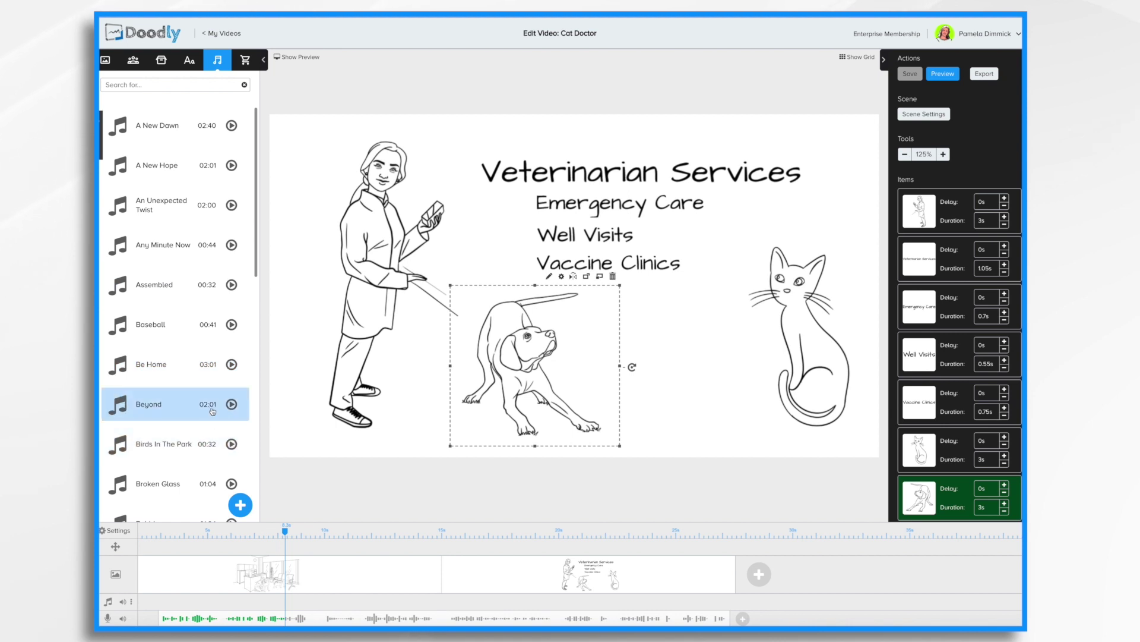
- Put the Assembled track on the music track and save the project
click(162, 286)
drag(161, 286, 201, 601)
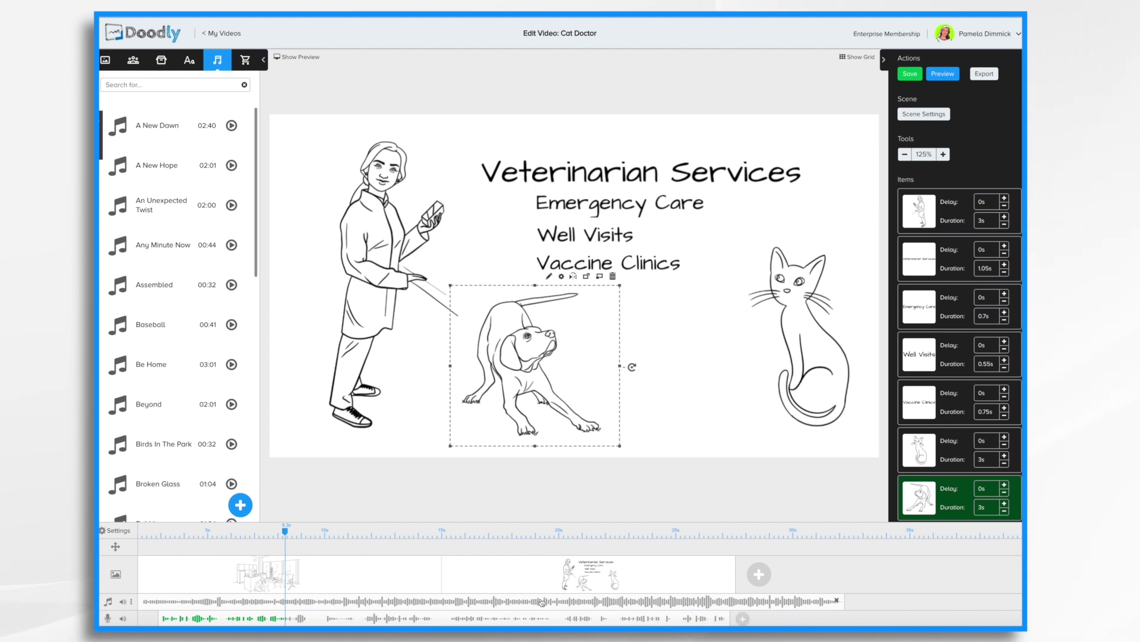
mouse_move(695, 601)
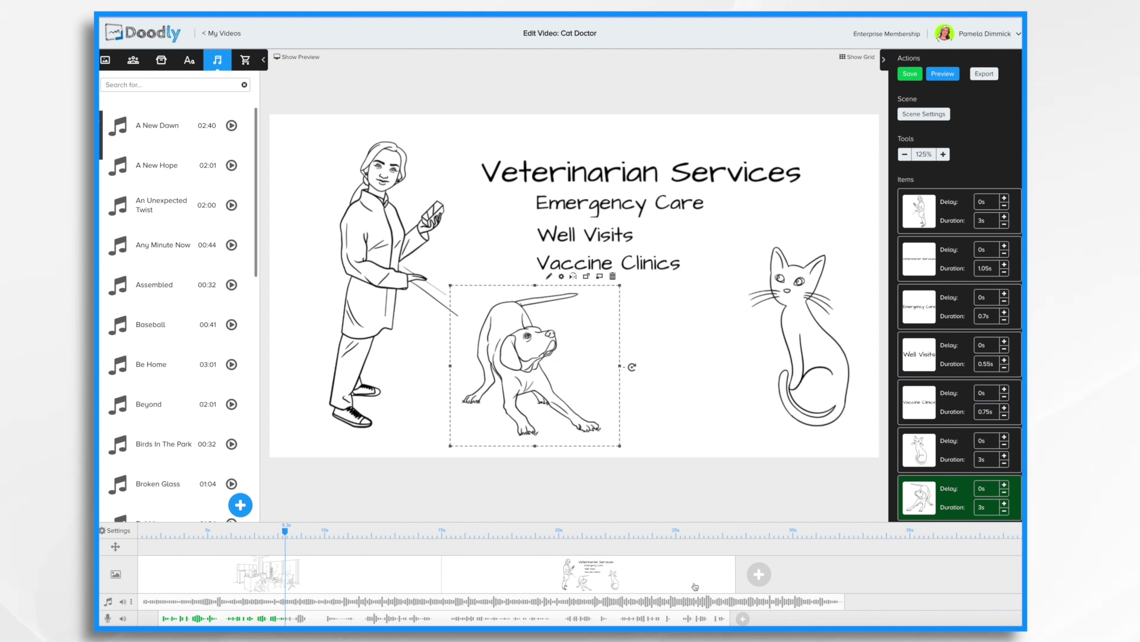
key(ctrl+s)
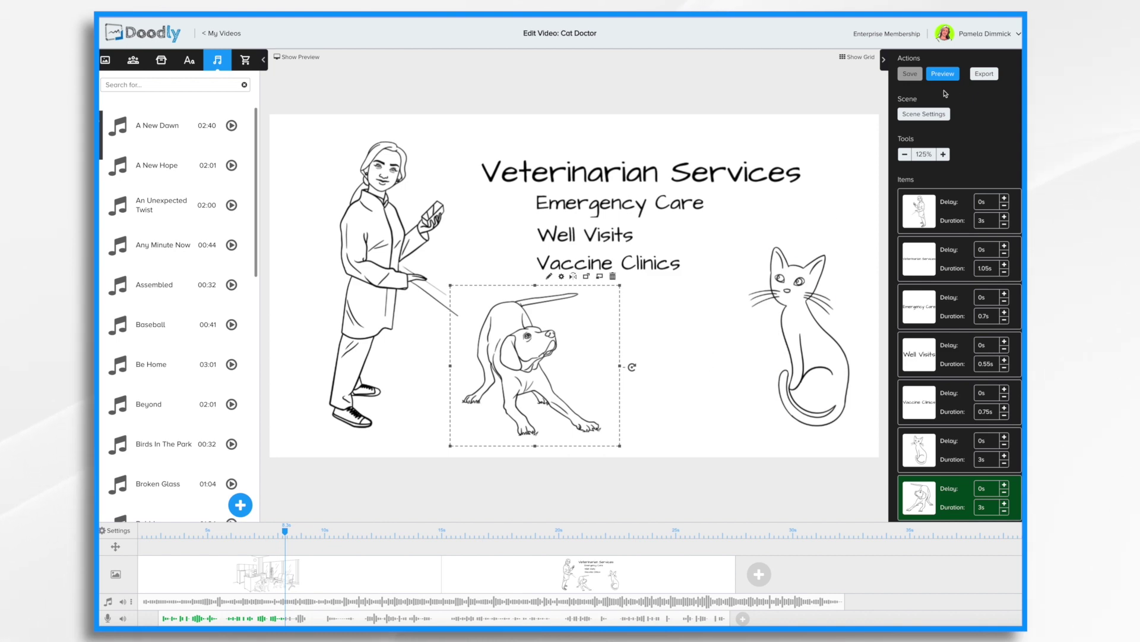
- Give the vet scene a Swipe left exit with 0.5 s extra time at the end
click(934, 114)
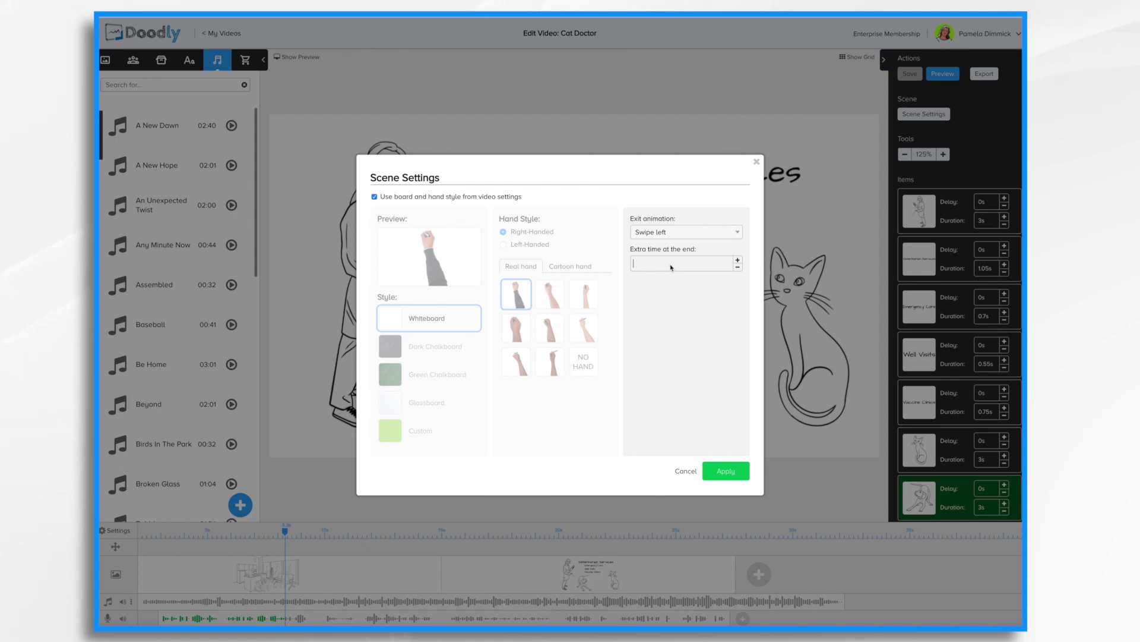
text(5s)
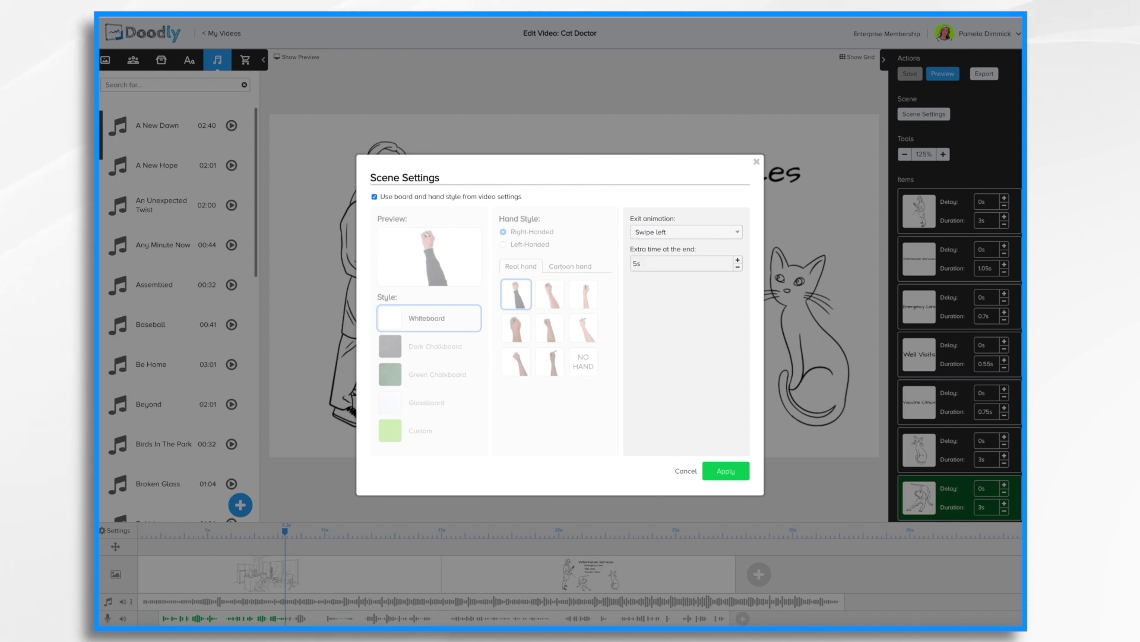
click(736, 476)
text(0.5)
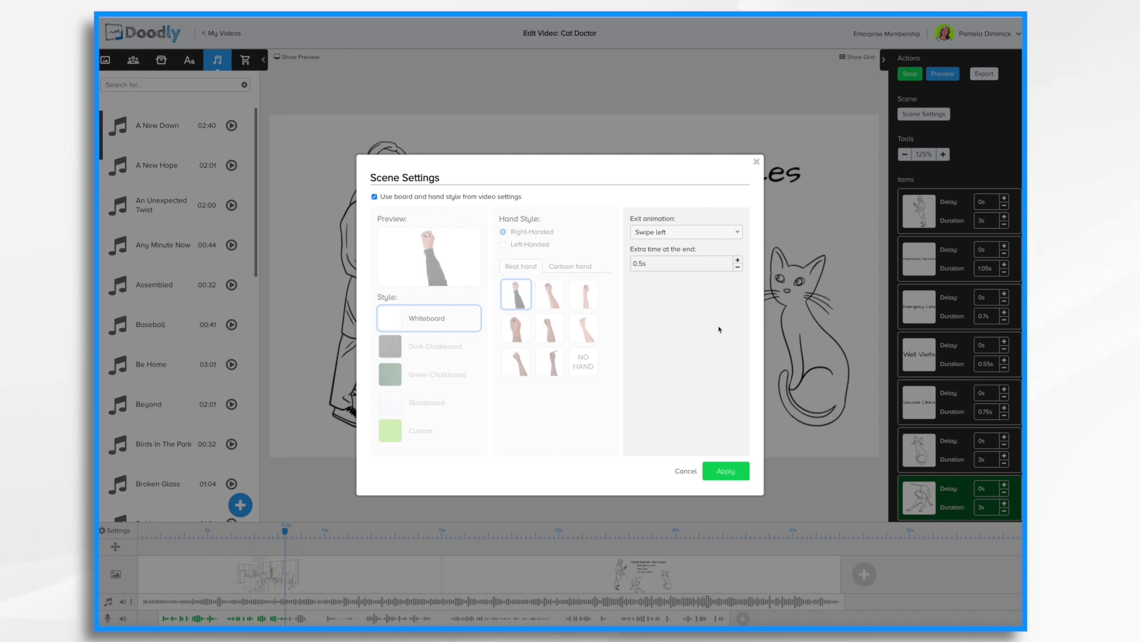
click(722, 473)
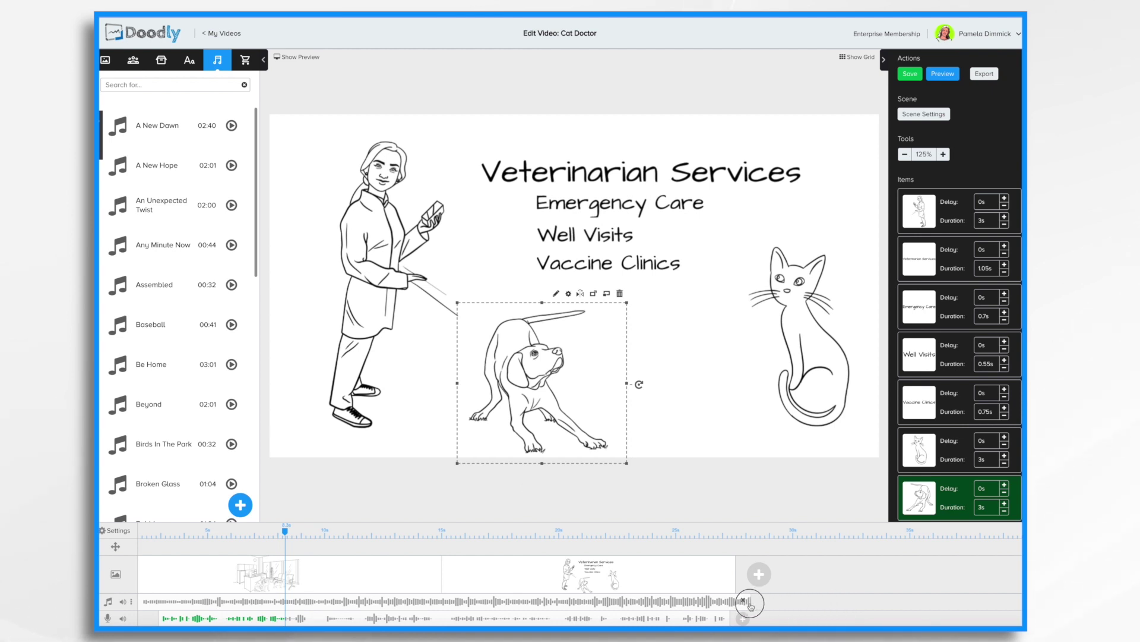
- Trim the background music to end with the last scene and give it a lengthened fade-out
drag(844, 605, 734, 602)
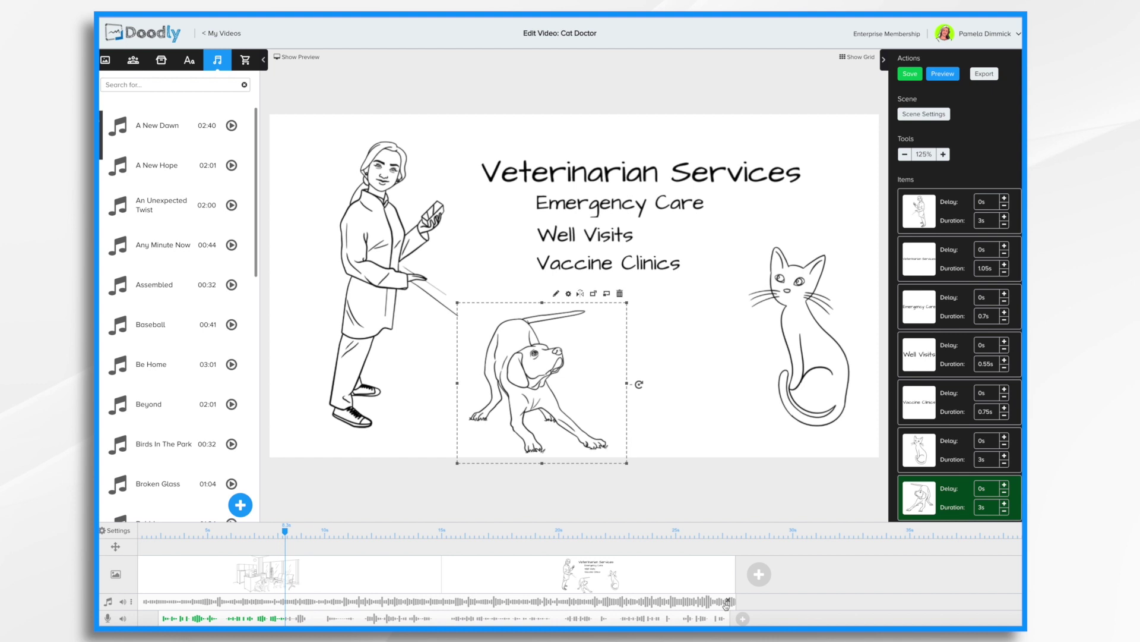
right_click(728, 604)
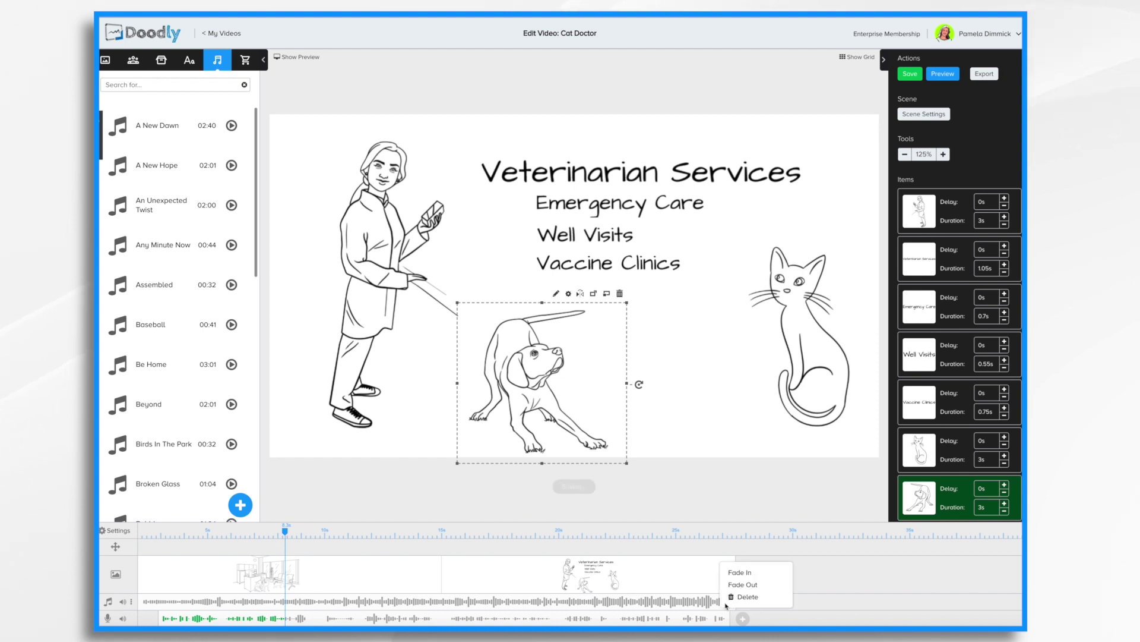
click(751, 586)
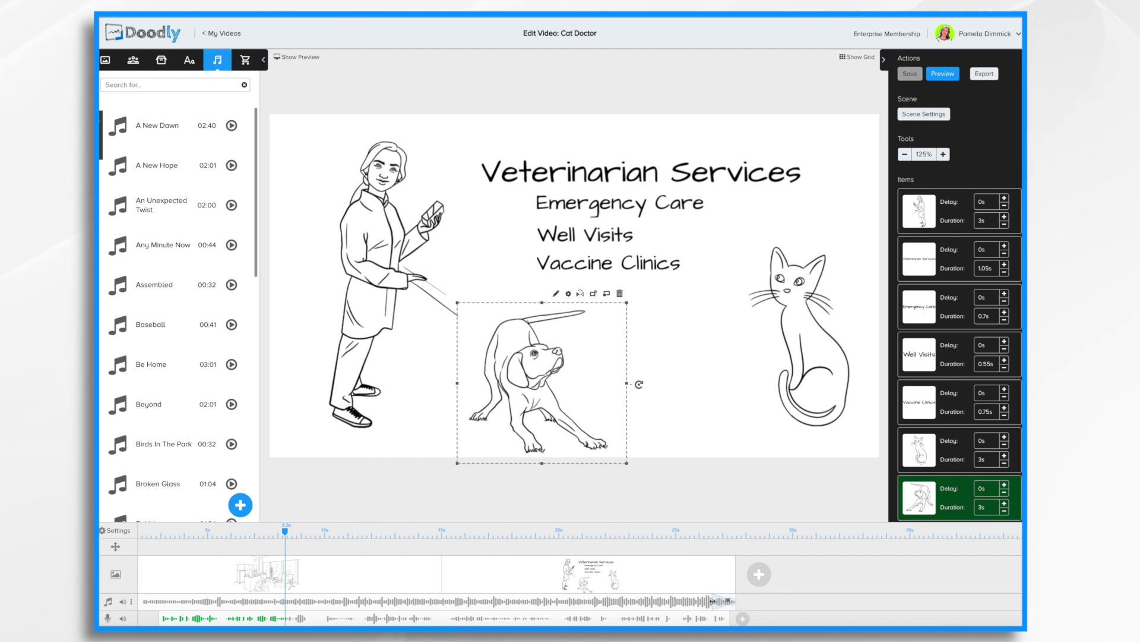
mouse_move(718, 600)
mouse_down()
mouse_move(640, 602)
mouse_move(680, 606)
mouse_up()
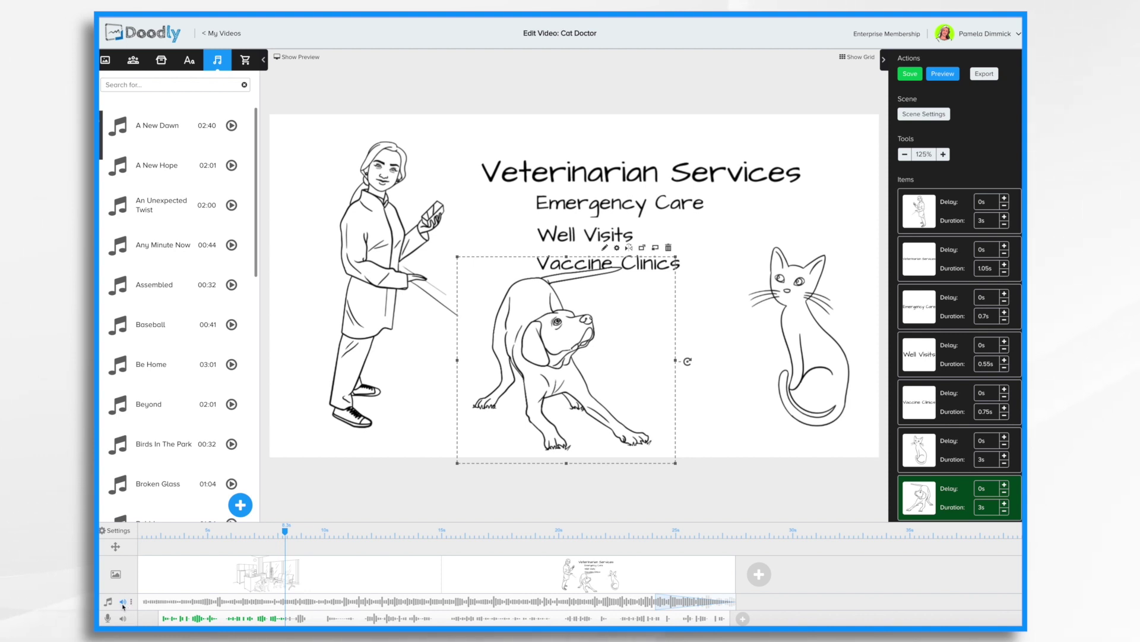
- Turn down the music volume, select the vet office scene, and add an empty second music track
click(123, 604)
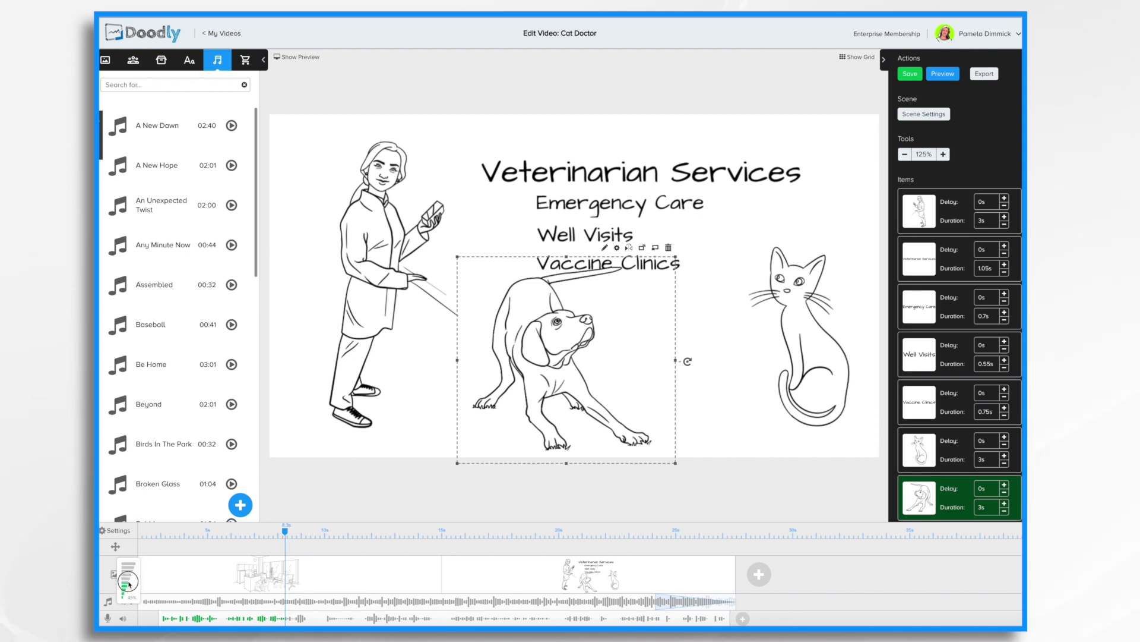
drag(128, 584, 127, 595)
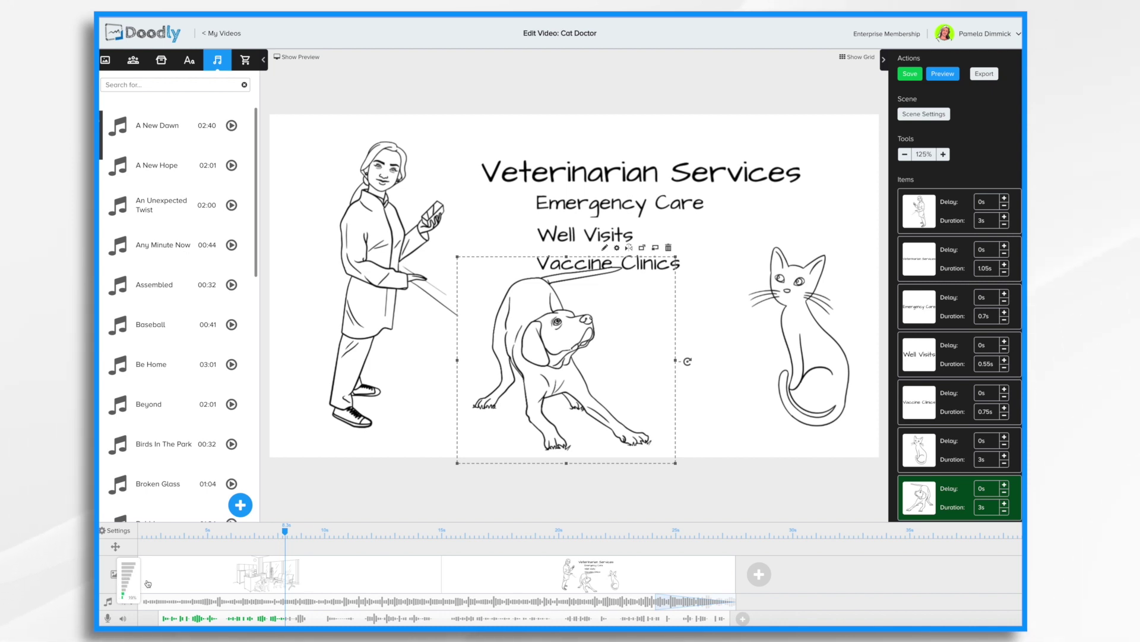
click(160, 621)
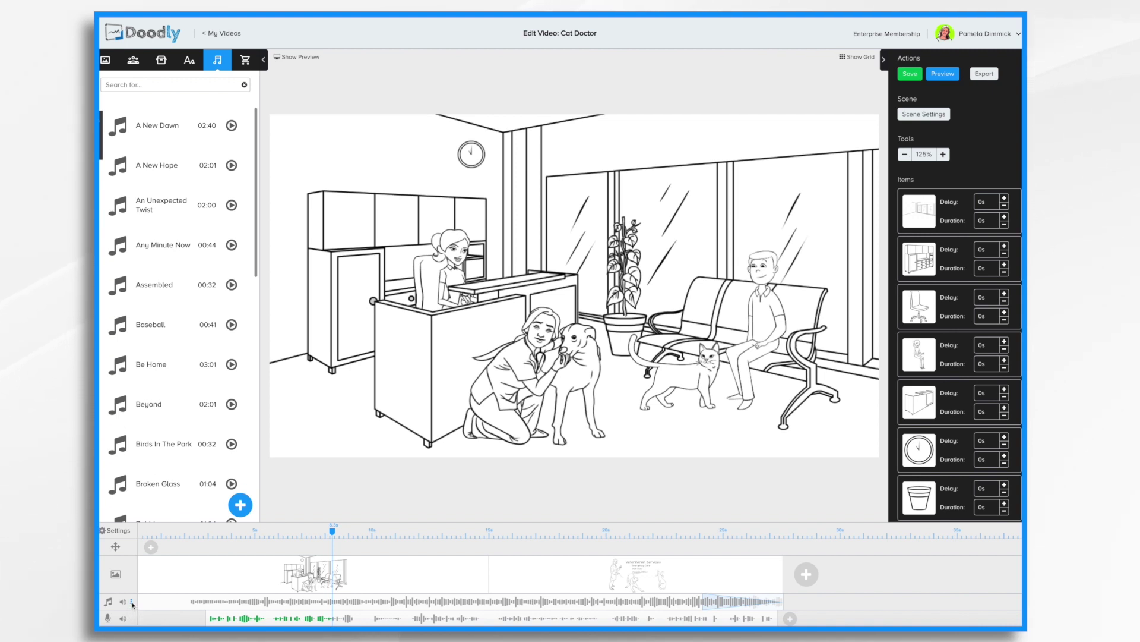
click(132, 603)
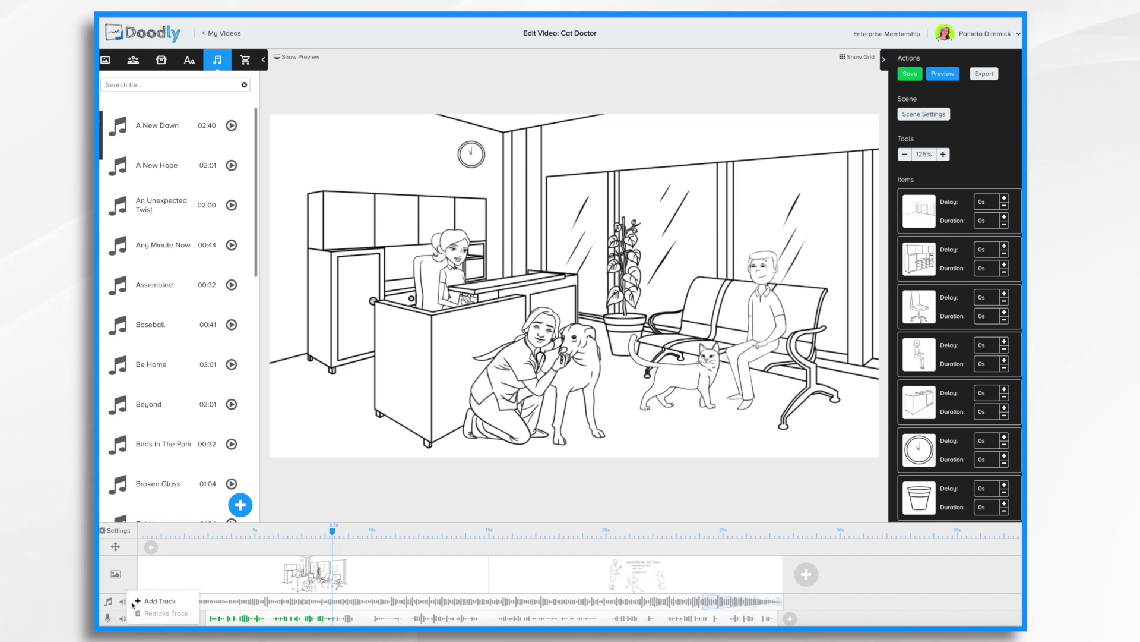
click(169, 605)
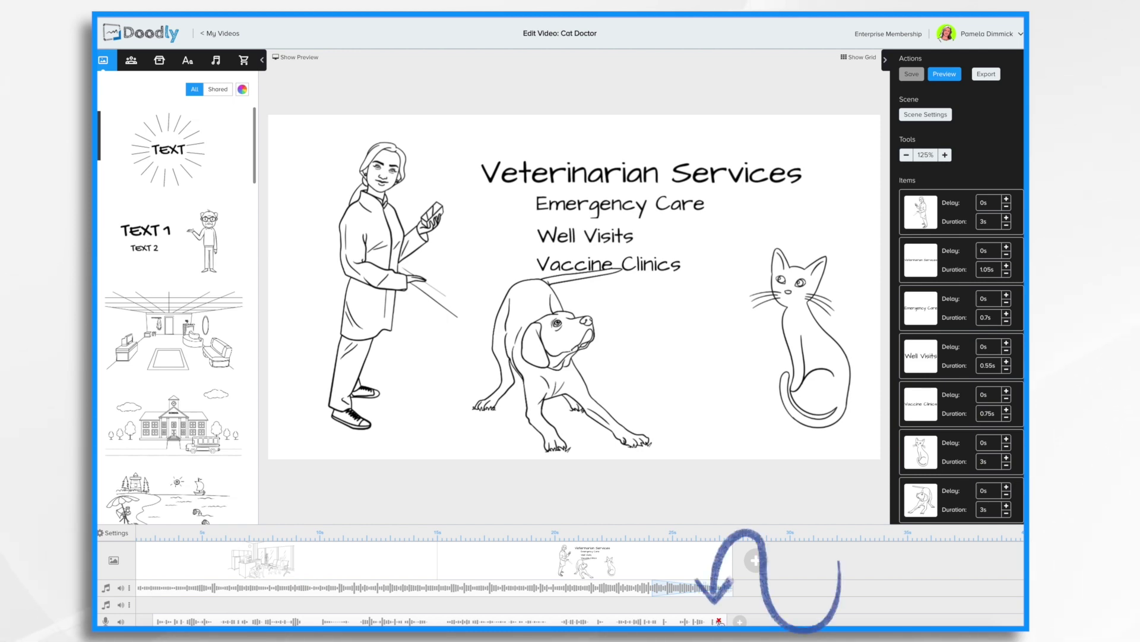
- Remove the old voiceover clip from the bottom track and confirm the removal
click(718, 621)
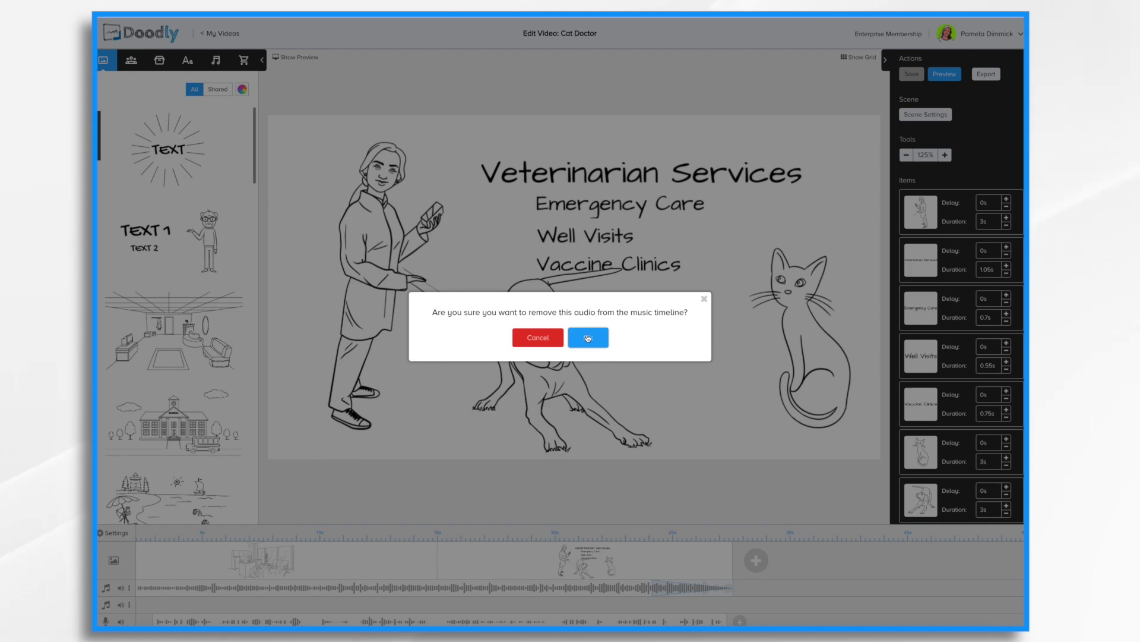
click(588, 336)
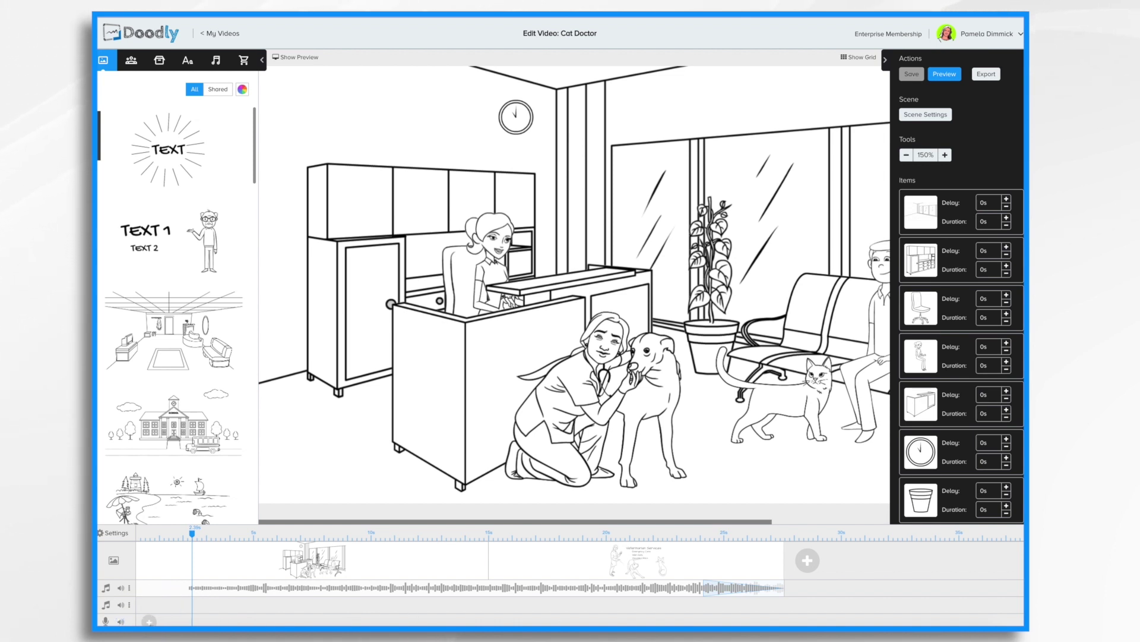
- Record a new voiceover on the microphone track, covering roughly the first scene
click(149, 621)
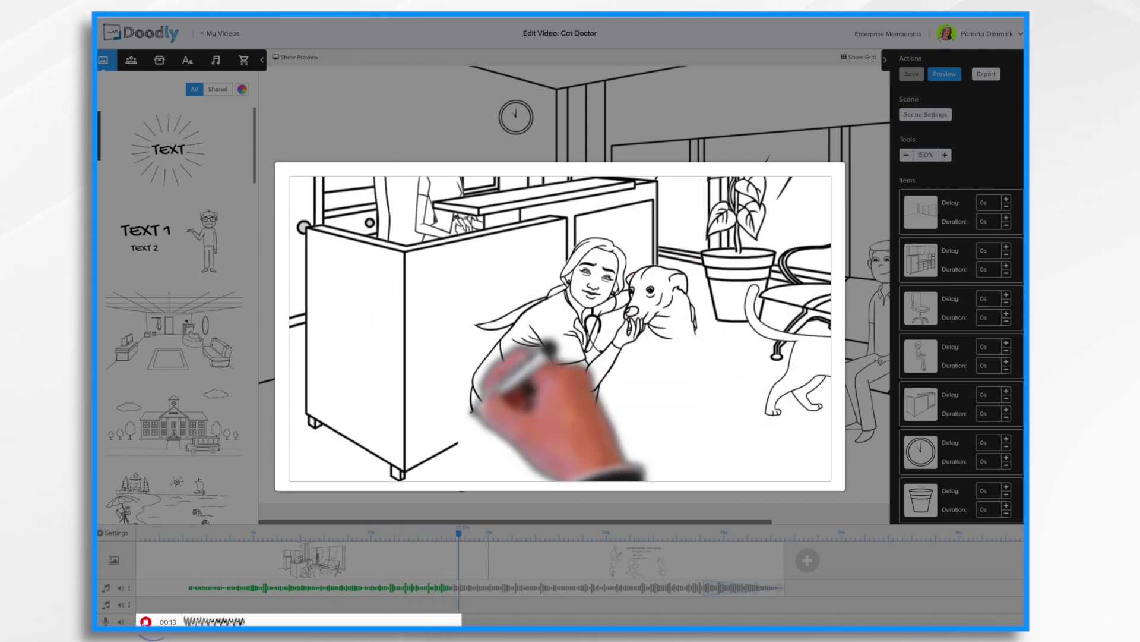
click(146, 622)
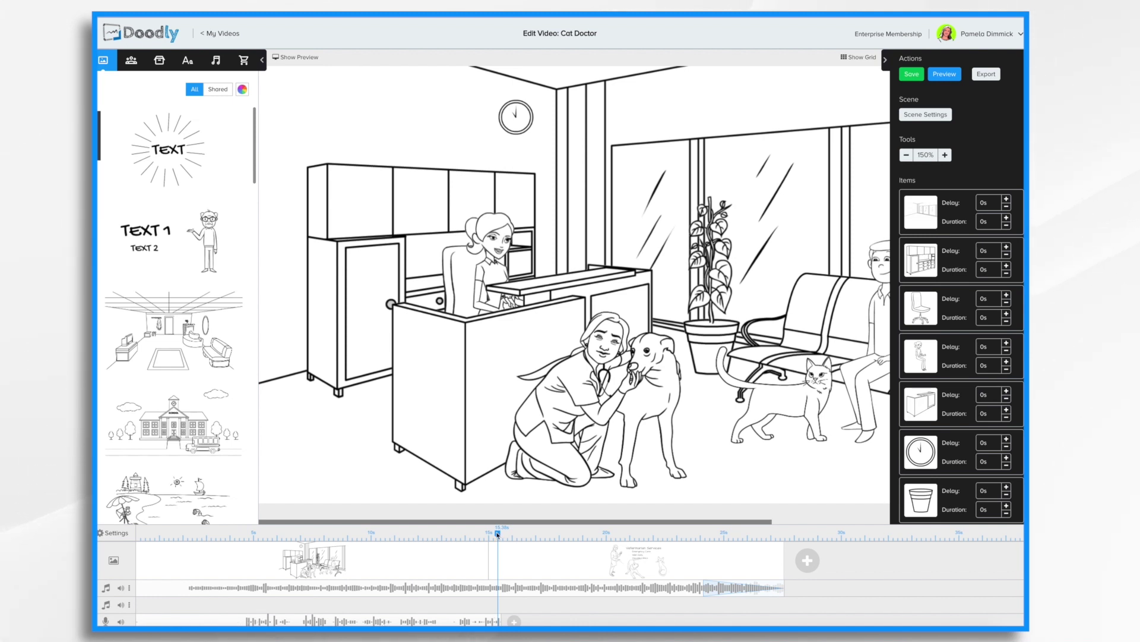
- Move the playhead back to about 6 seconds, trim the narration clip, save, and nudge the clip earlier
drag(497, 534, 298, 533)
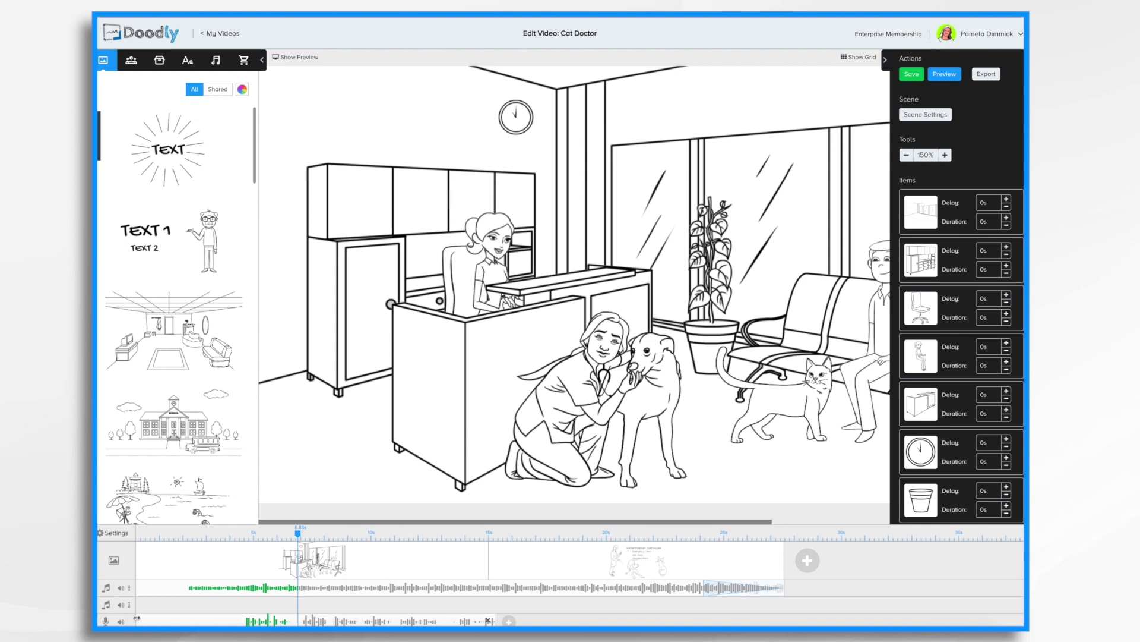
drag(136, 618, 231, 621)
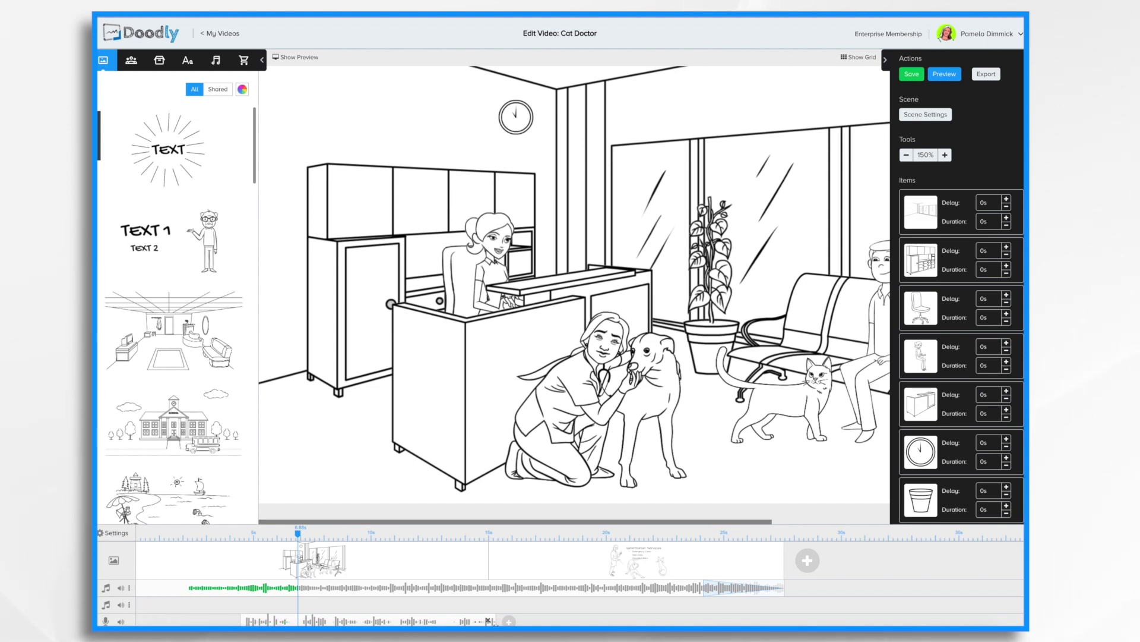
key(ctrl+s)
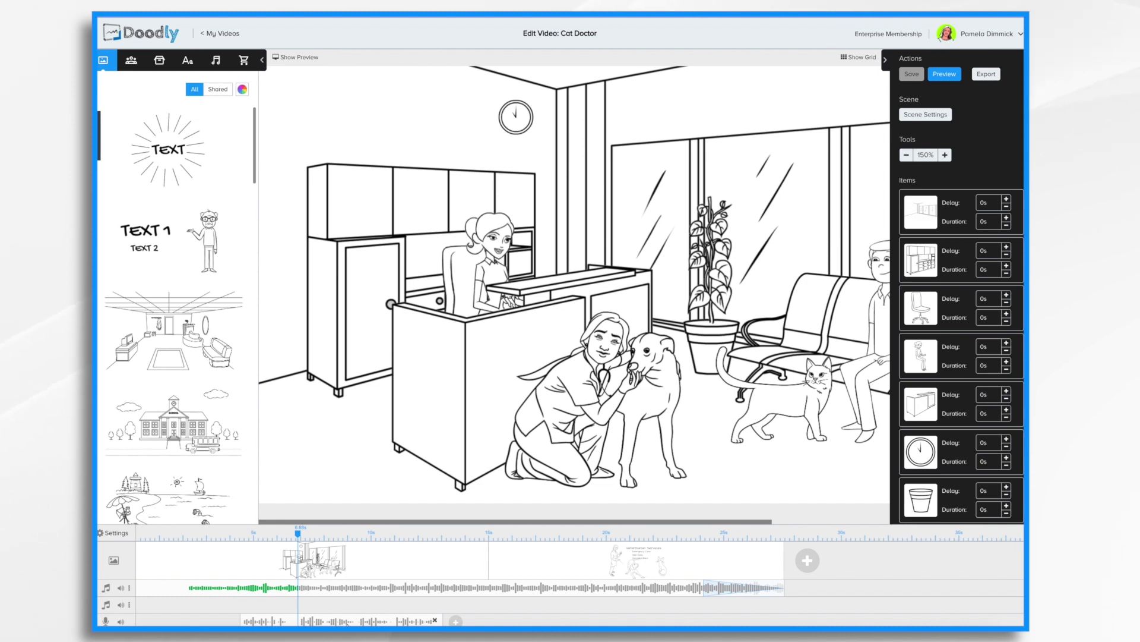
drag(349, 623, 326, 624)
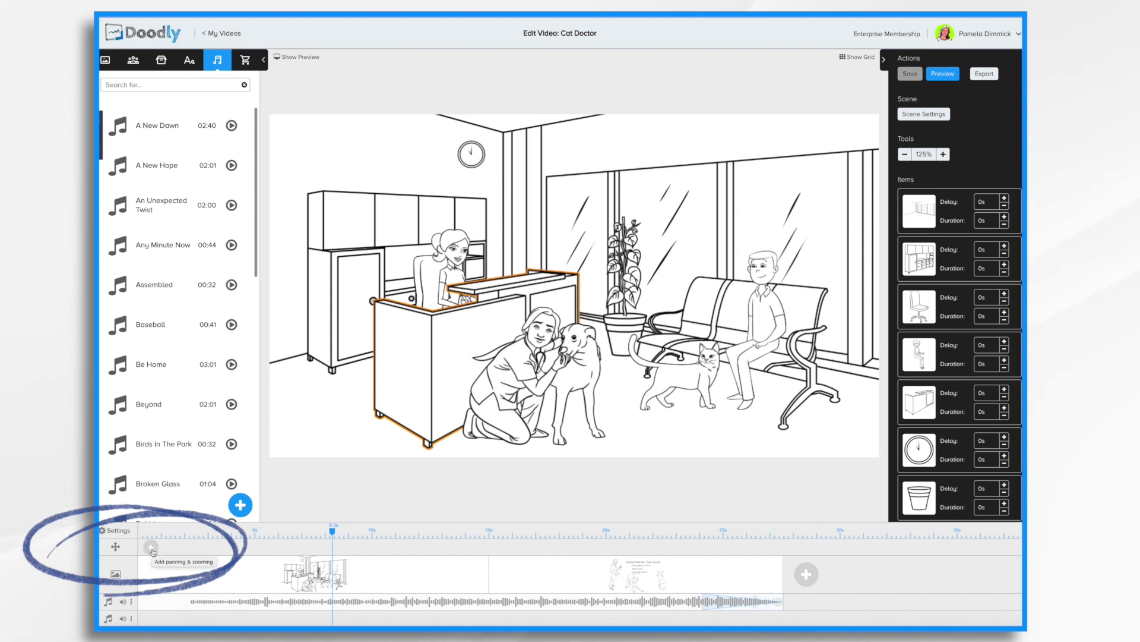
- Add a pan-and-zoom effect to the vet office scene and open its Pan & Zoom Settings
click(151, 548)
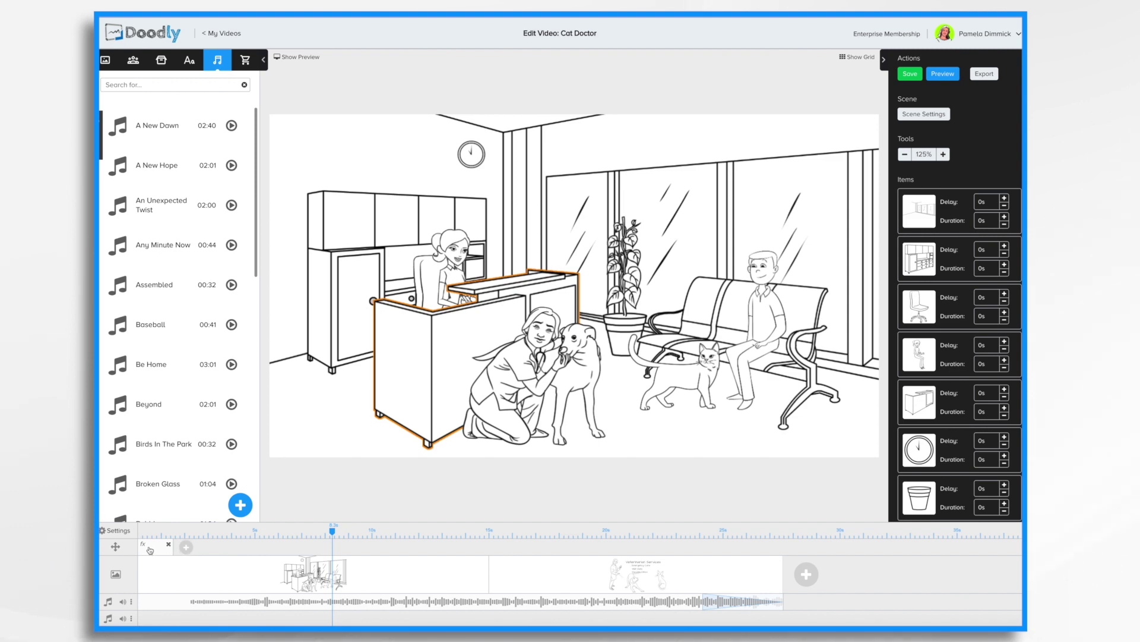
click(151, 549)
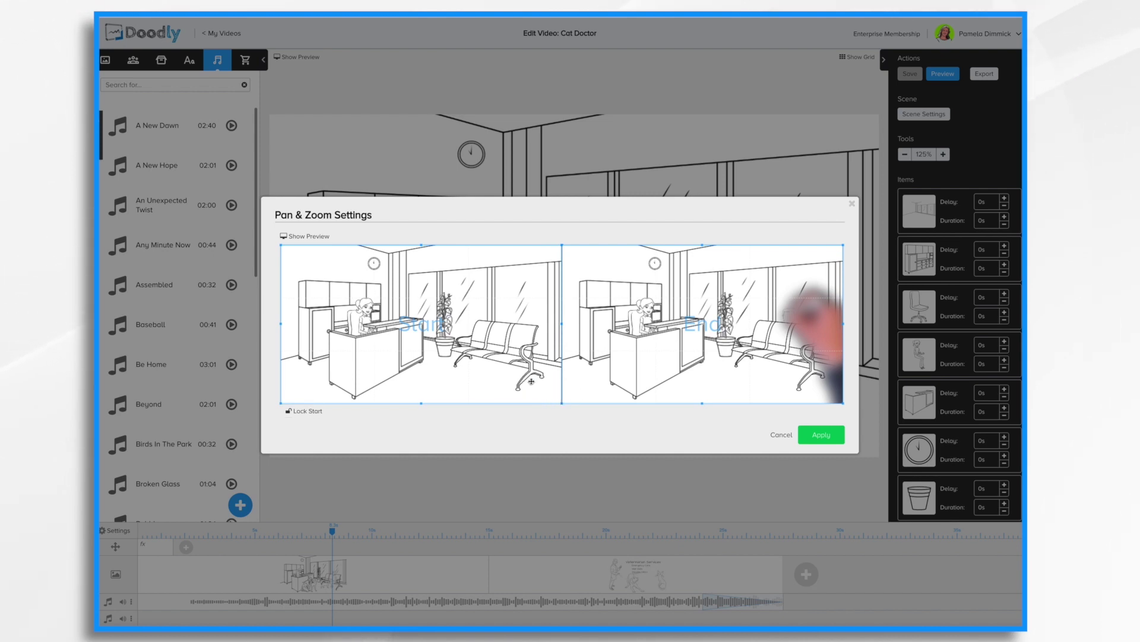
- Shrink the Start frame, center it on the reception desk, and apply the zoom-out
drag(422, 245, 420, 267)
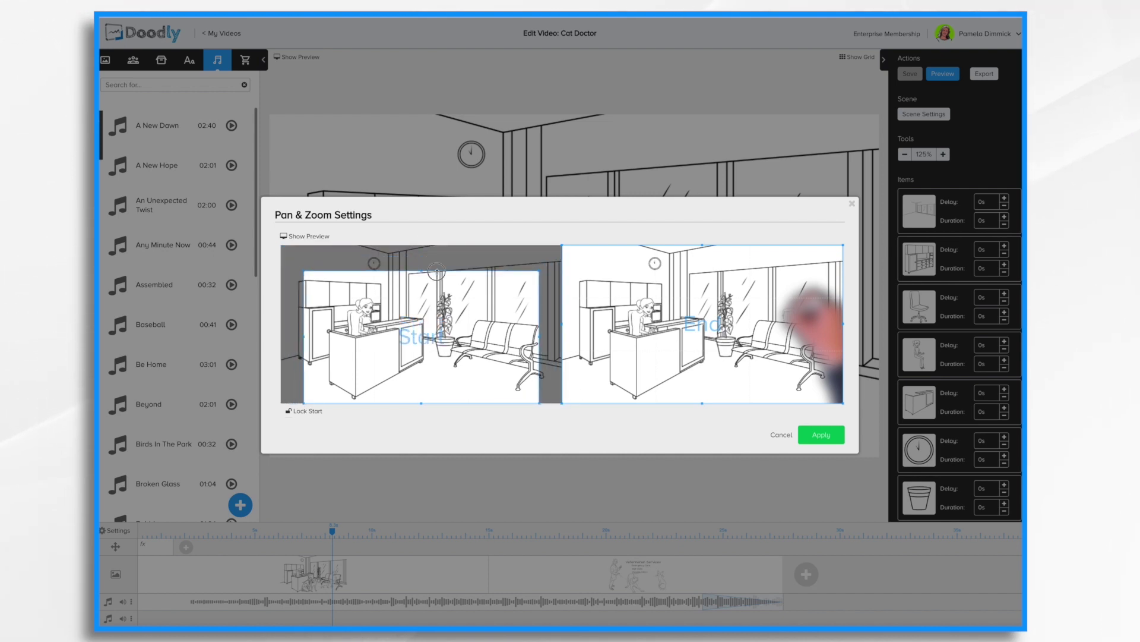
drag(470, 327, 455, 308)
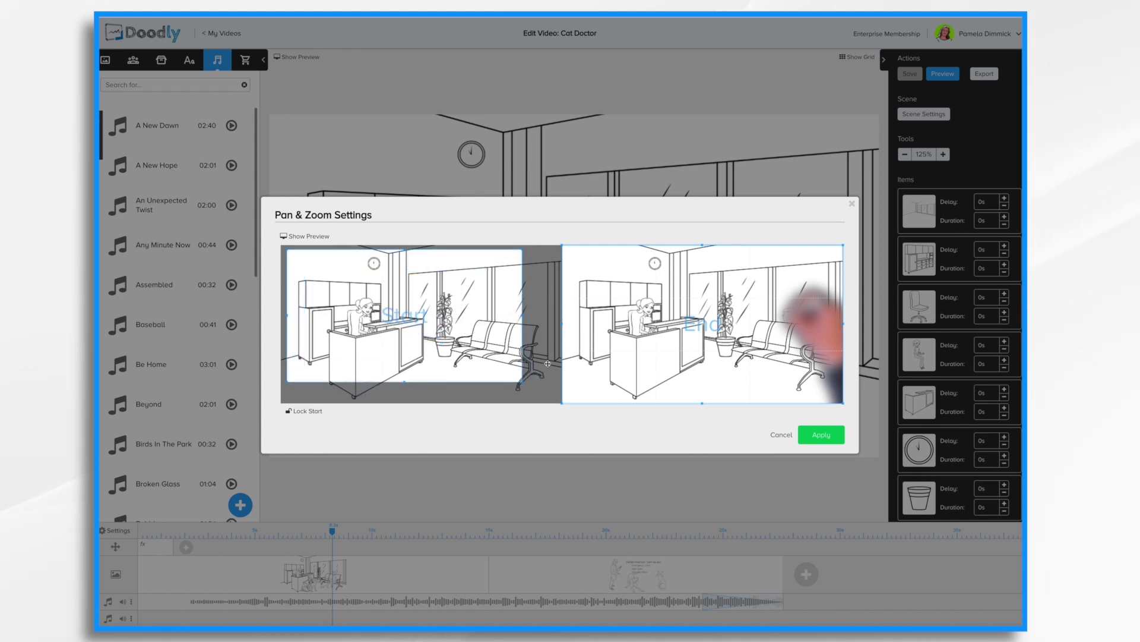
drag(522, 383, 489, 373)
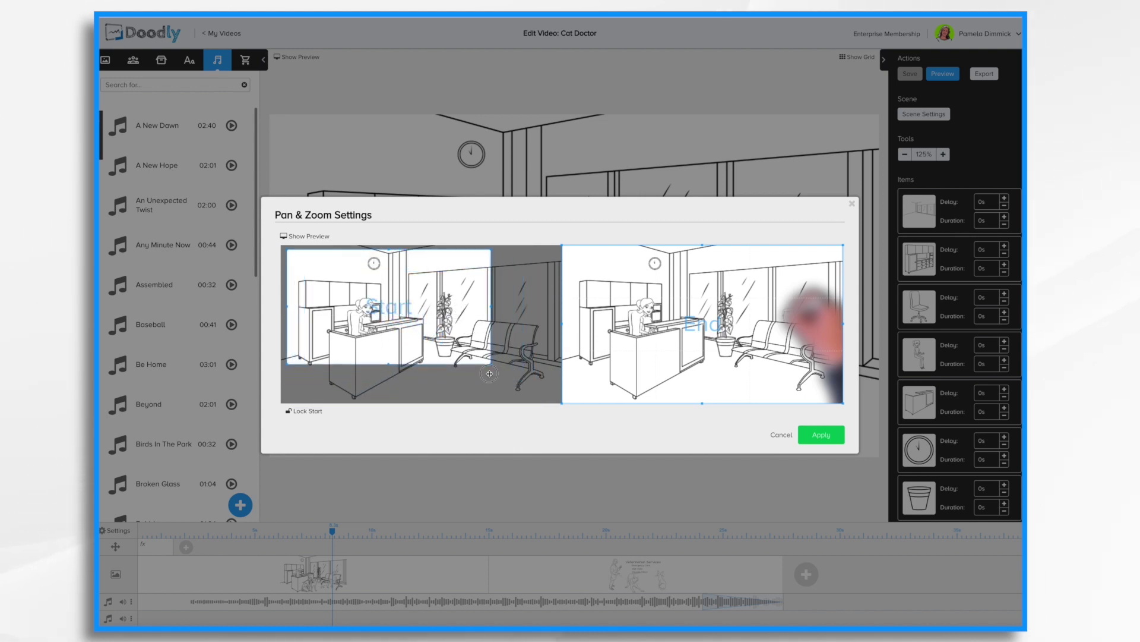
drag(422, 345, 417, 340)
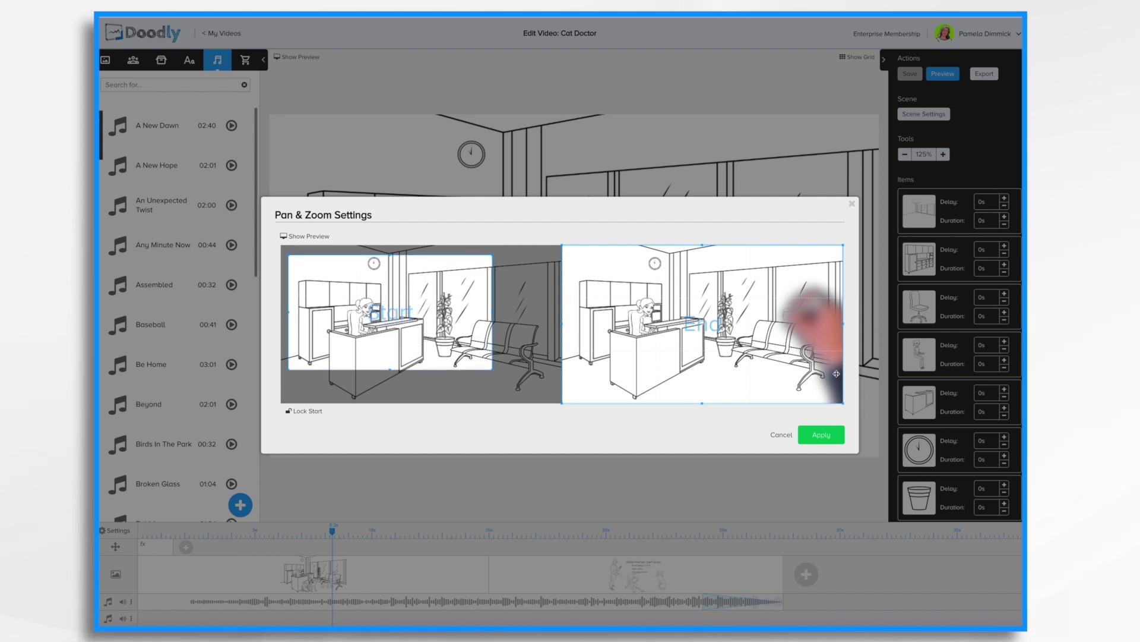
click(821, 439)
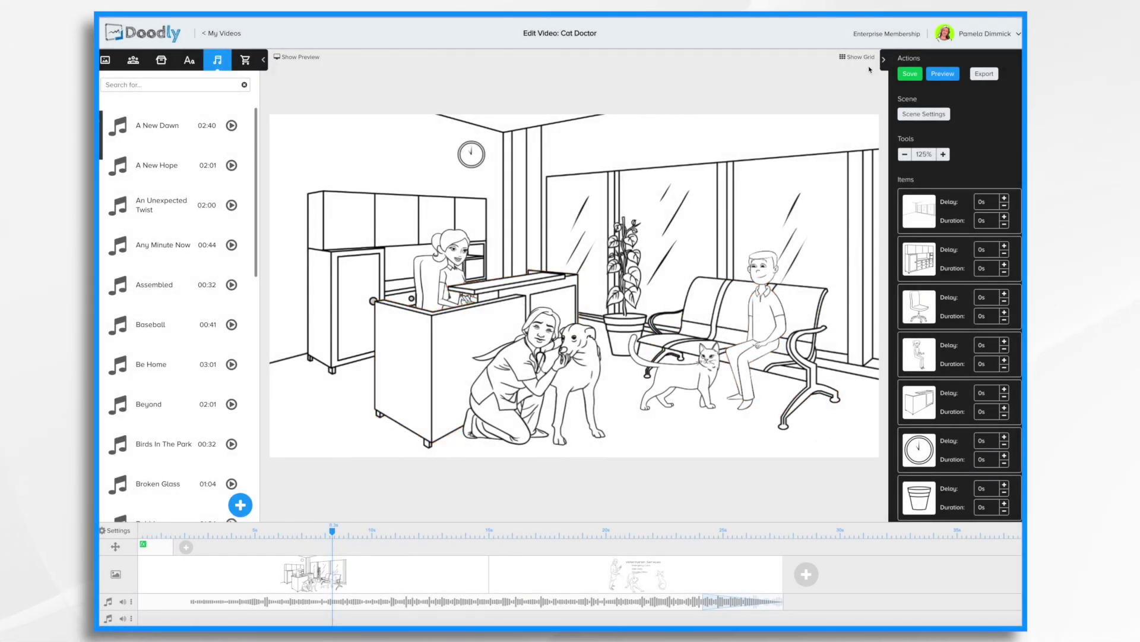
- Preview the zoom-out, extend the camera move's block on the timeline, then preview again
click(949, 73)
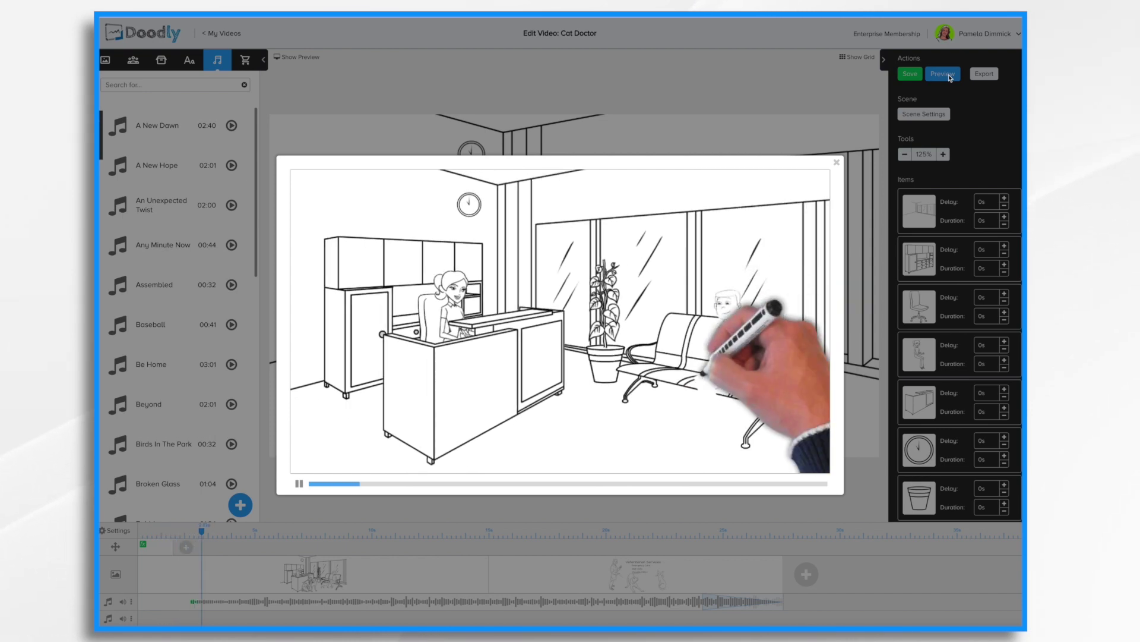
click(836, 163)
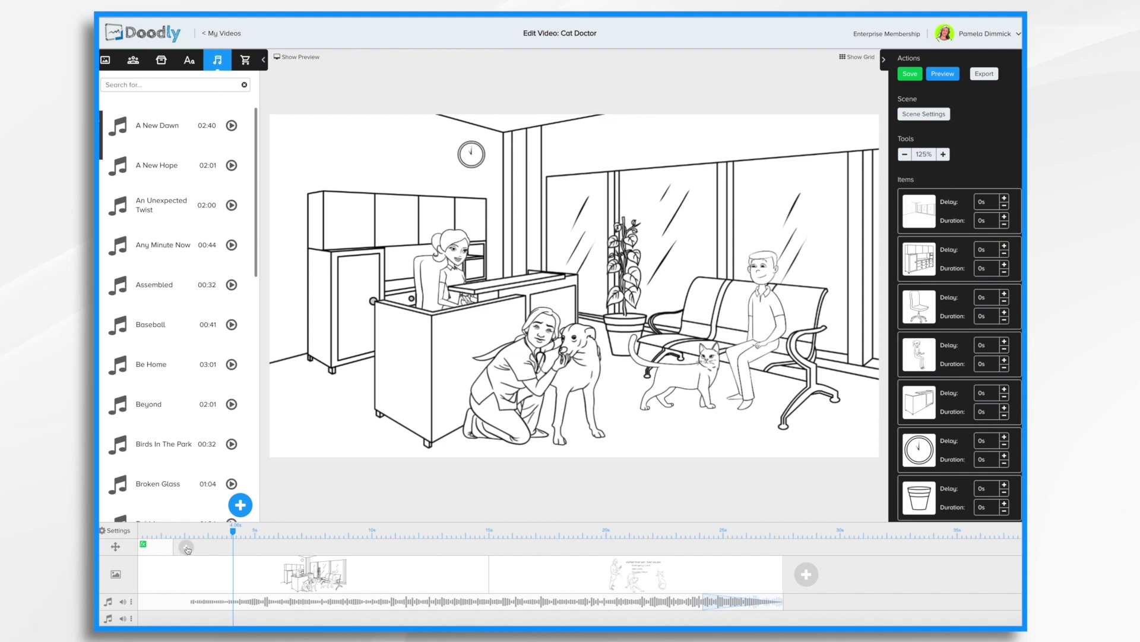
drag(168, 548, 257, 551)
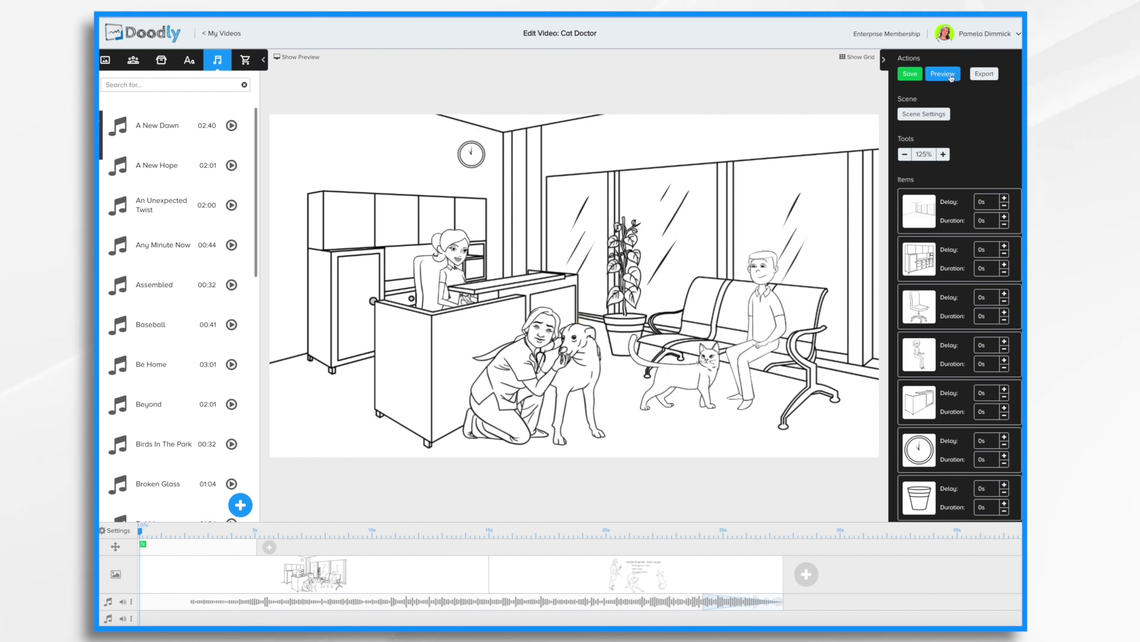
click(951, 78)
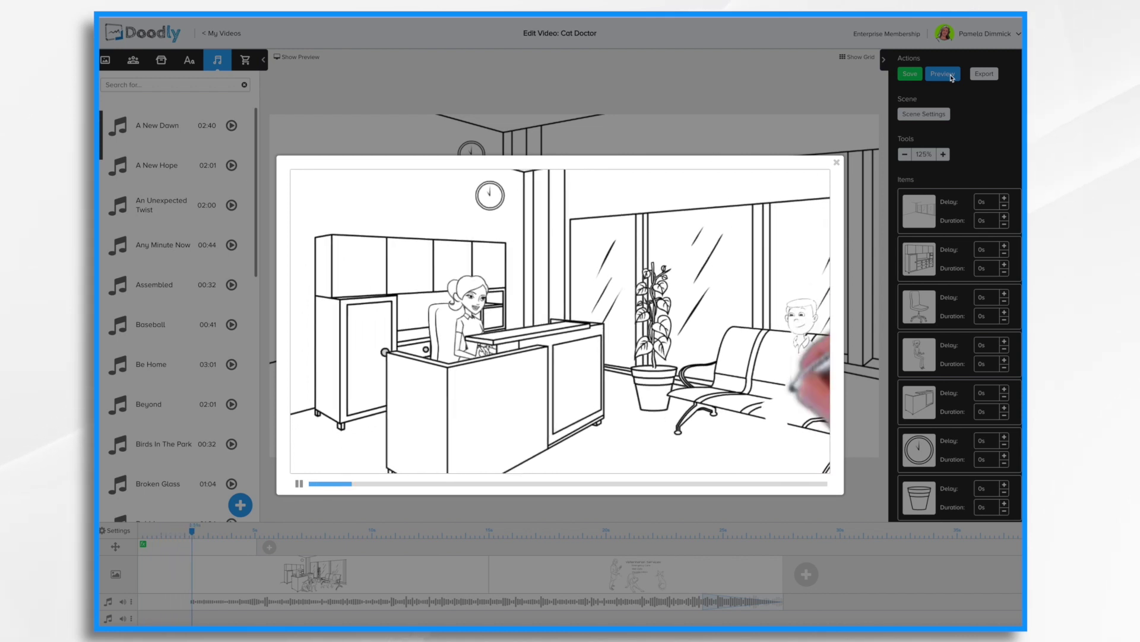